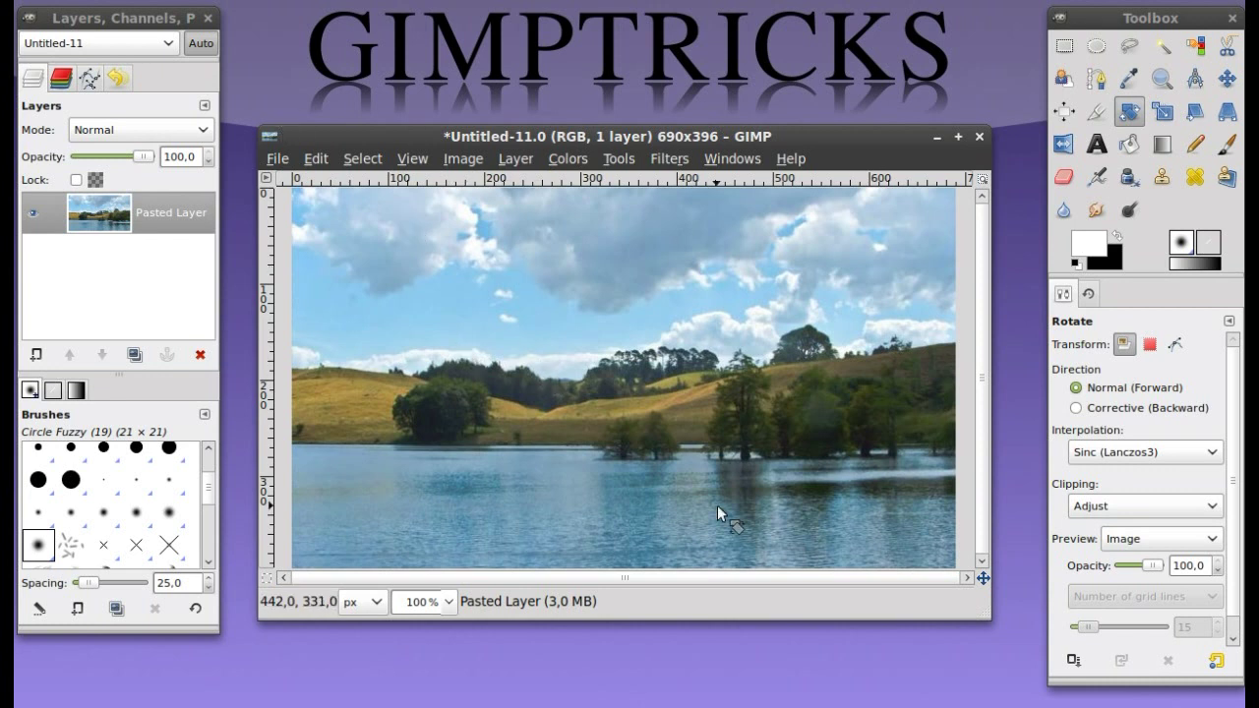
# After glancing through the File and Edit menus, set the foreground colour to white (ffffff)
pyautogui.click(276, 159)
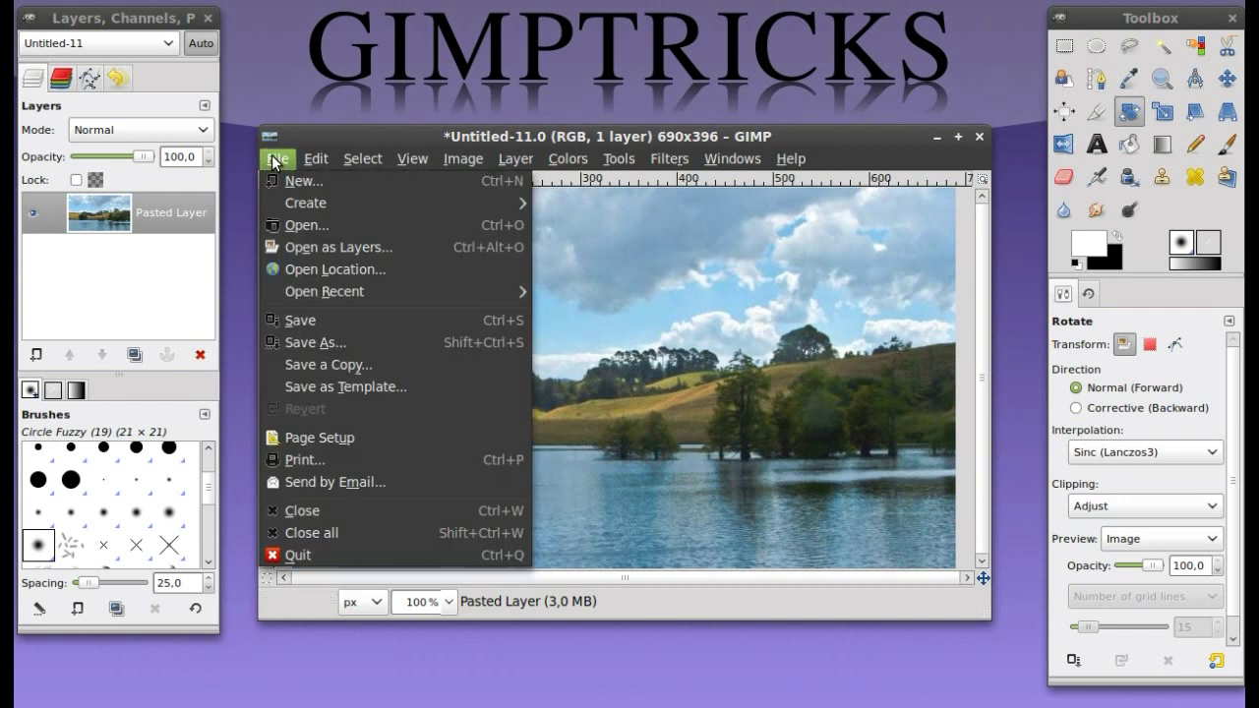
pyautogui.moveTo(316, 158)
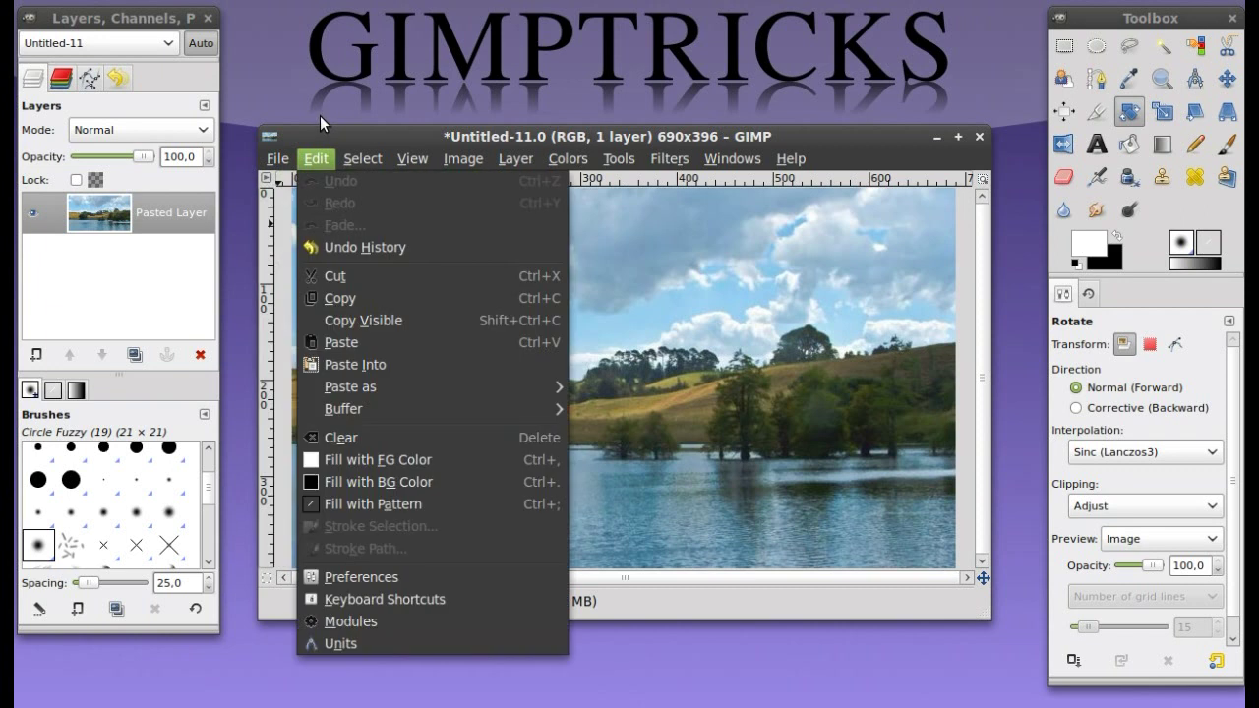
pyautogui.click(320, 115)
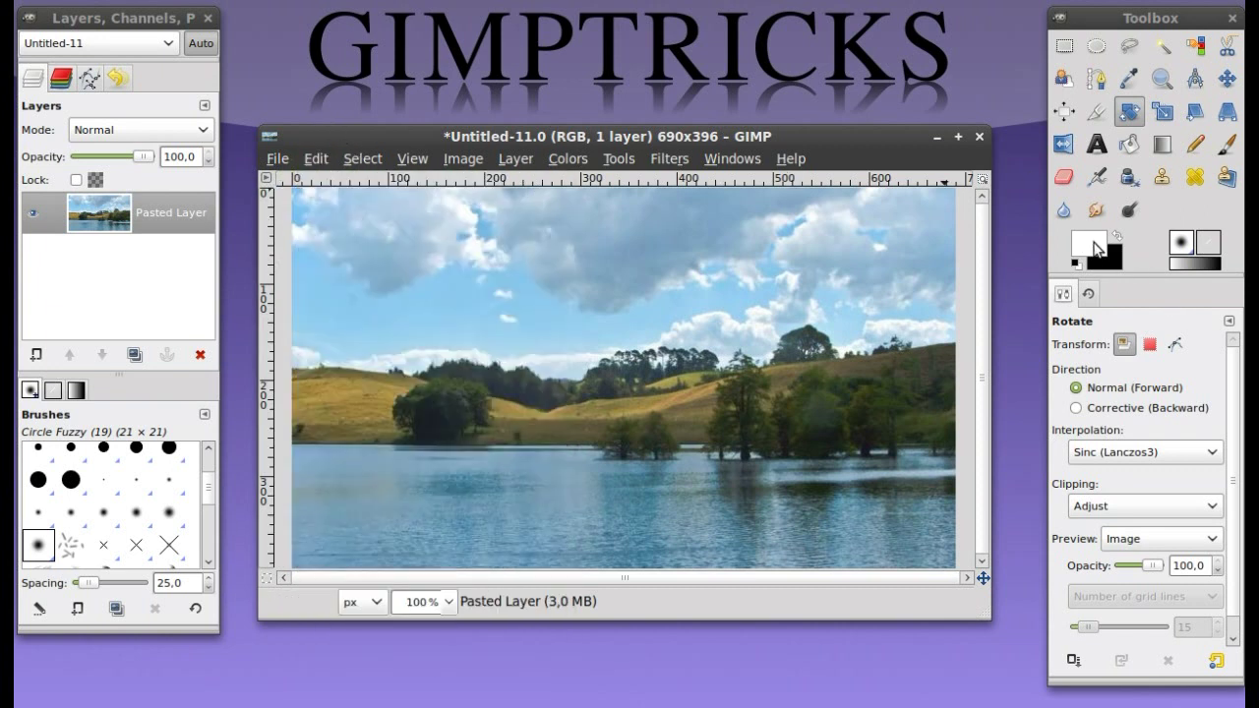
pyautogui.click(1094, 256)
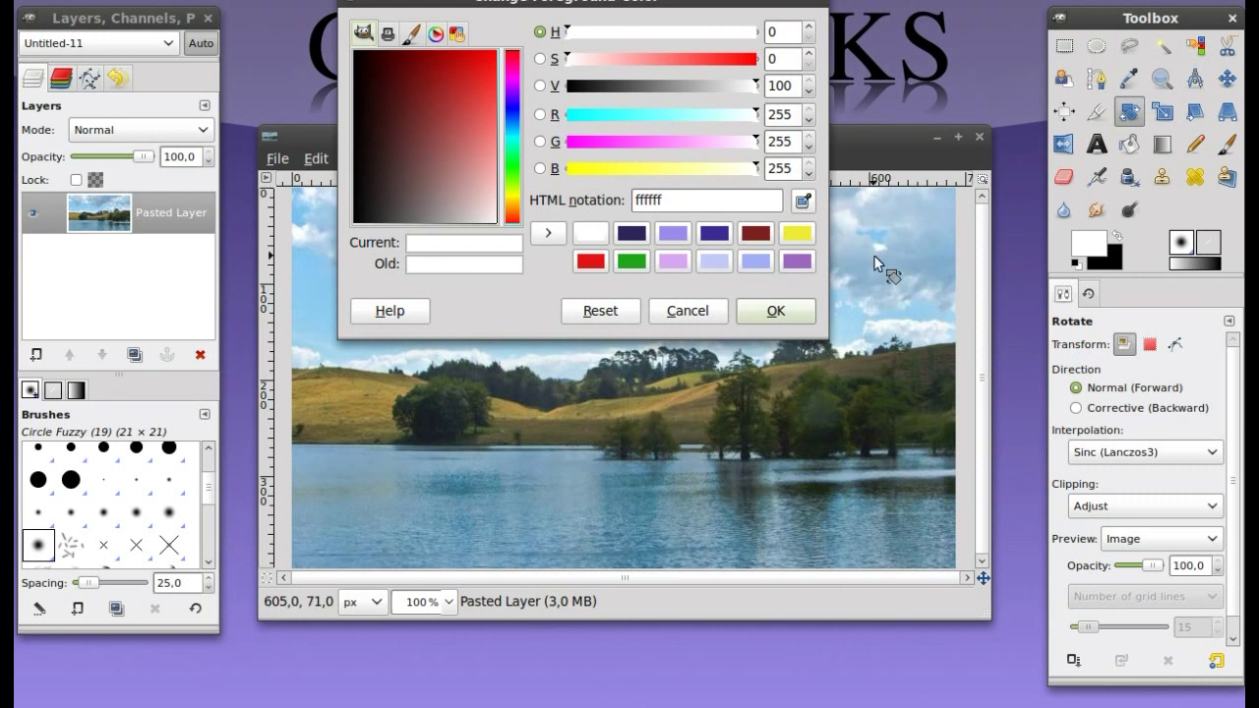
pyautogui.moveTo(411, 140); pyautogui.dragTo(357, 51)
pyautogui.click(776, 310)
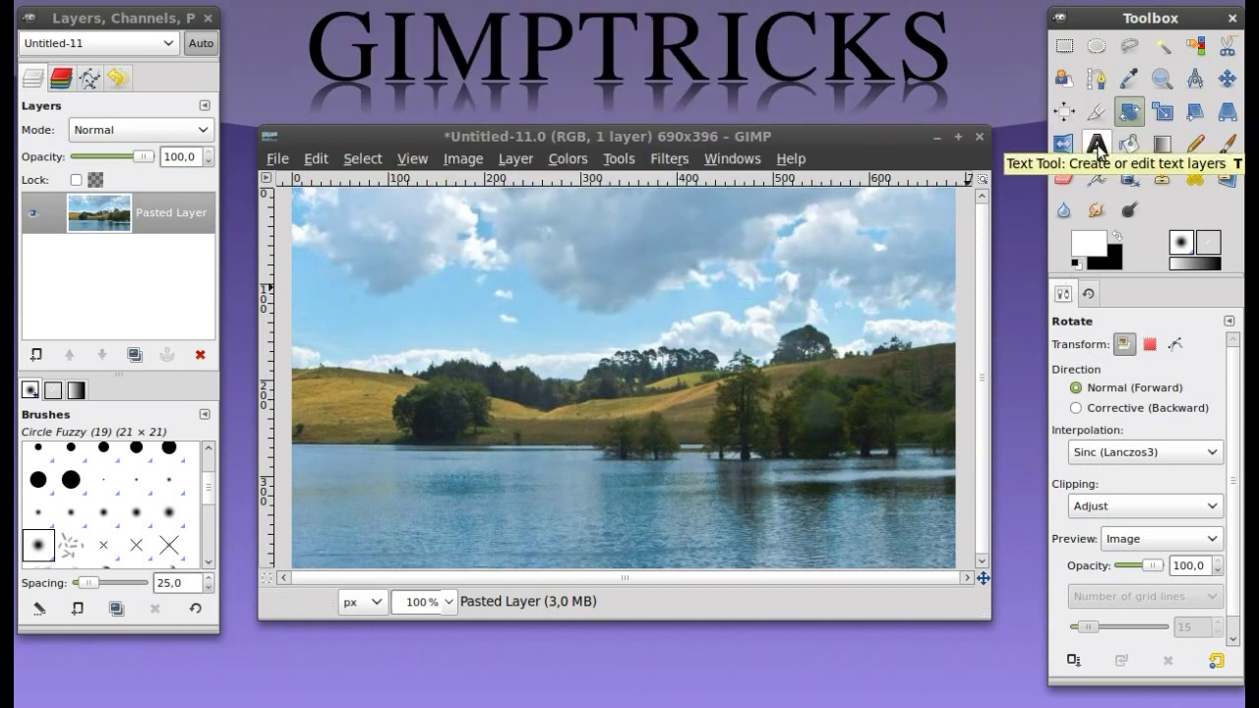
# Select the Text tool, keep the Sans Bold font, and lower the size from 91 to 75 px
pyautogui.click(1098, 150)
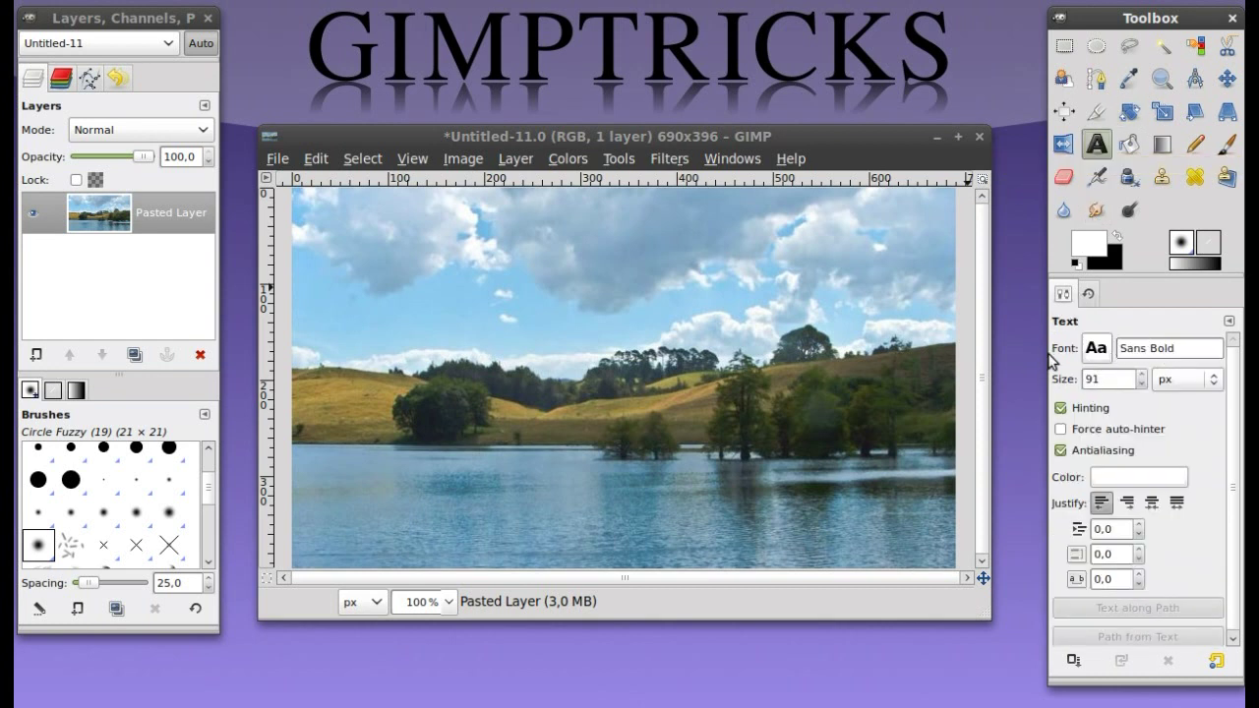
pyautogui.click(1097, 351)
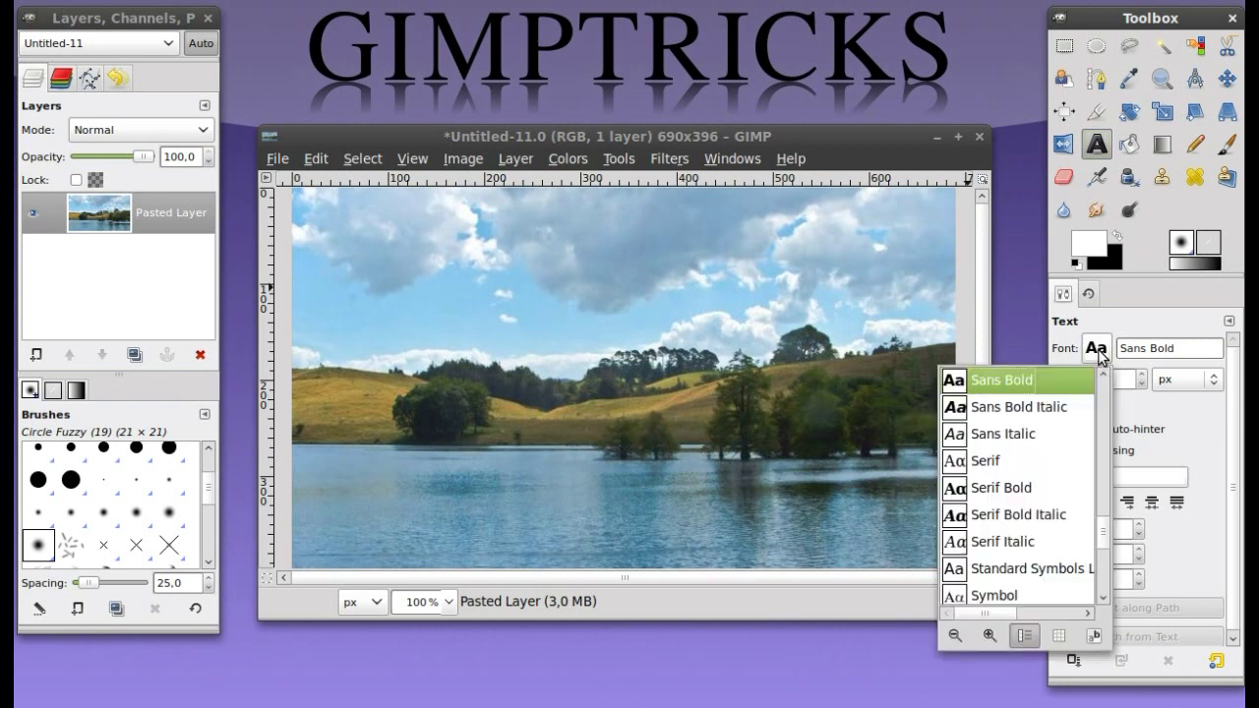
pyautogui.scroll(-5, 1029, 523)
pyautogui.scroll(8, 1029, 523)
pyautogui.scroll(-3, 1029, 523)
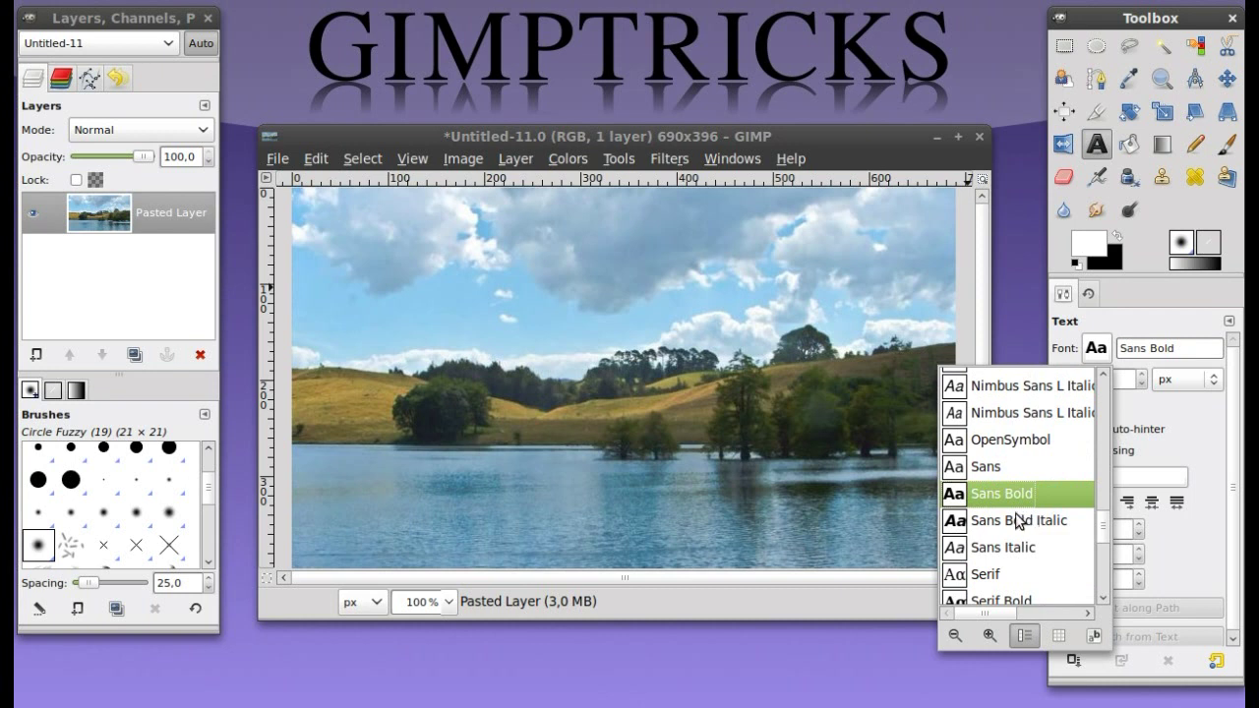
pyautogui.click(1102, 348)
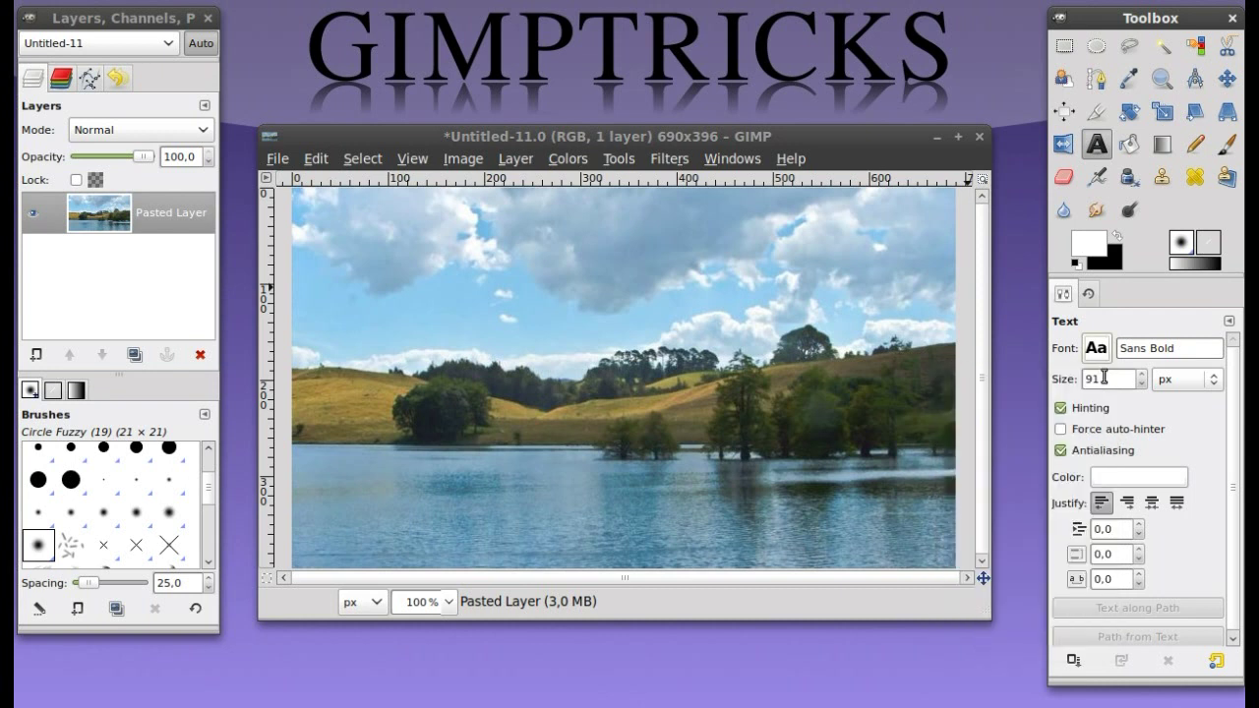
pyautogui.doubleClick(1103, 378)
pyautogui.write('75')
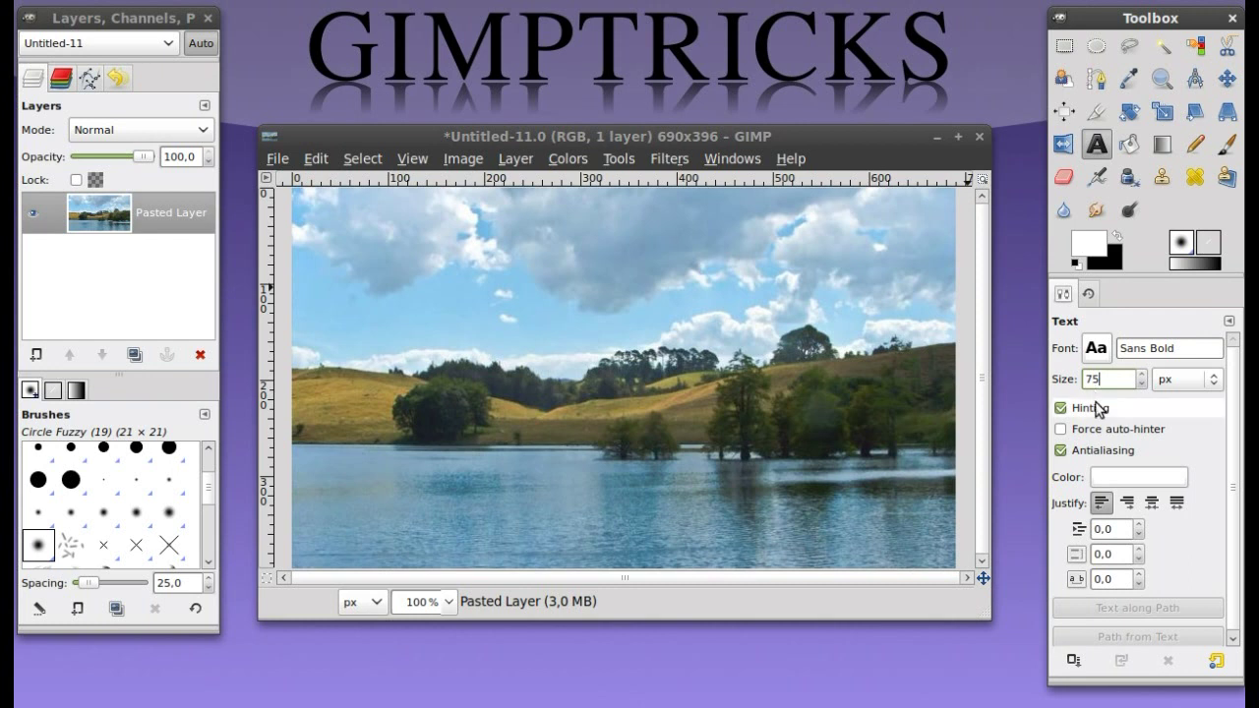
# Type 'Watermark' in a new text box in the sky and enlarge it to 87 px
pyautogui.click(416, 304)
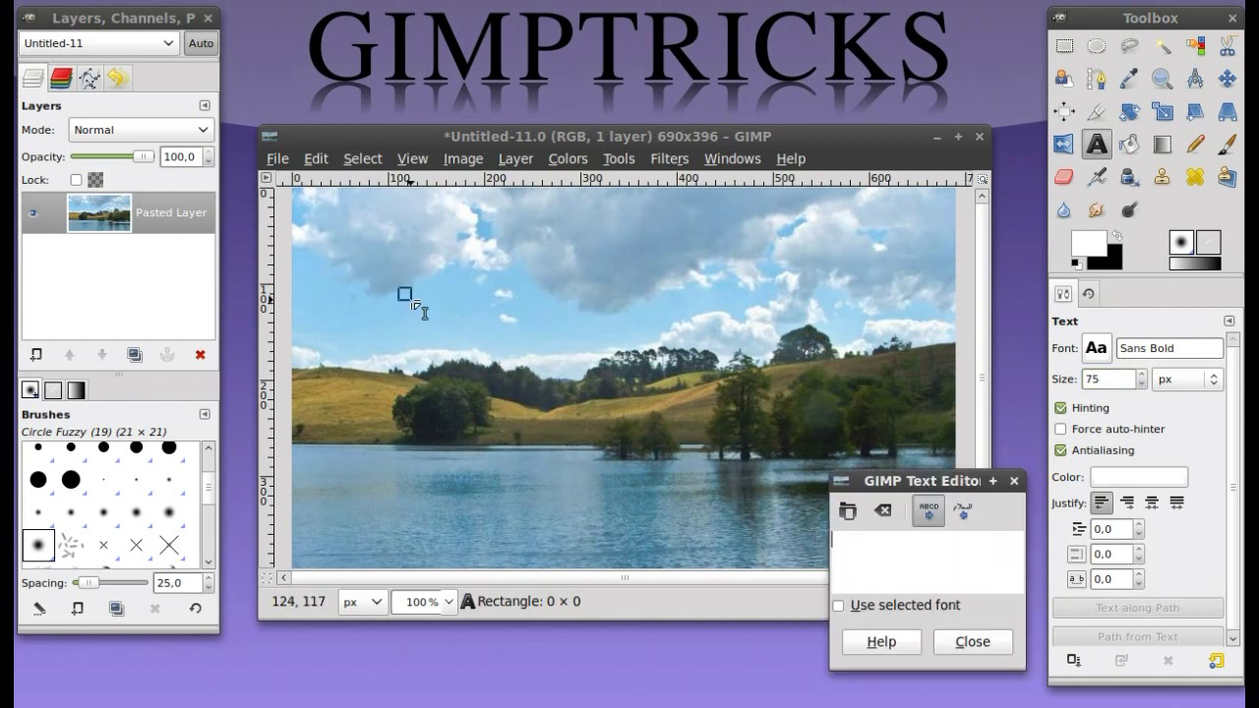
pyautogui.write('Water')
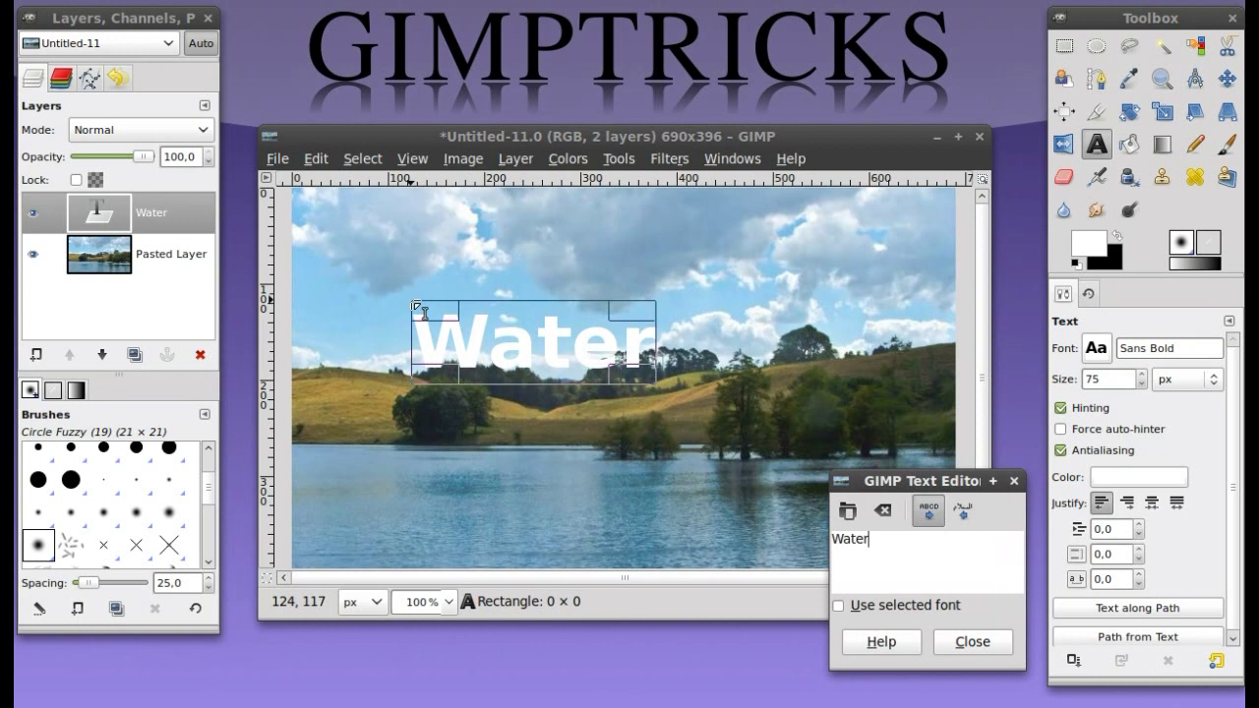
pyautogui.write('mark')
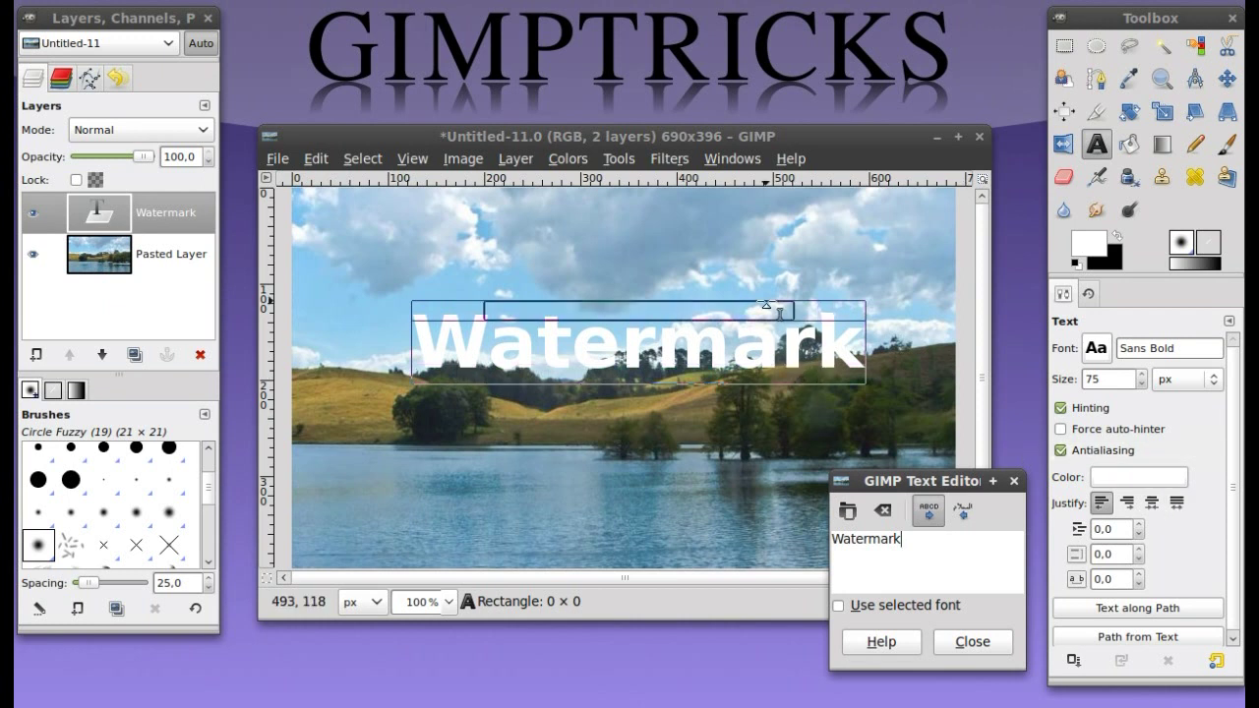
pyautogui.click(1142, 375)
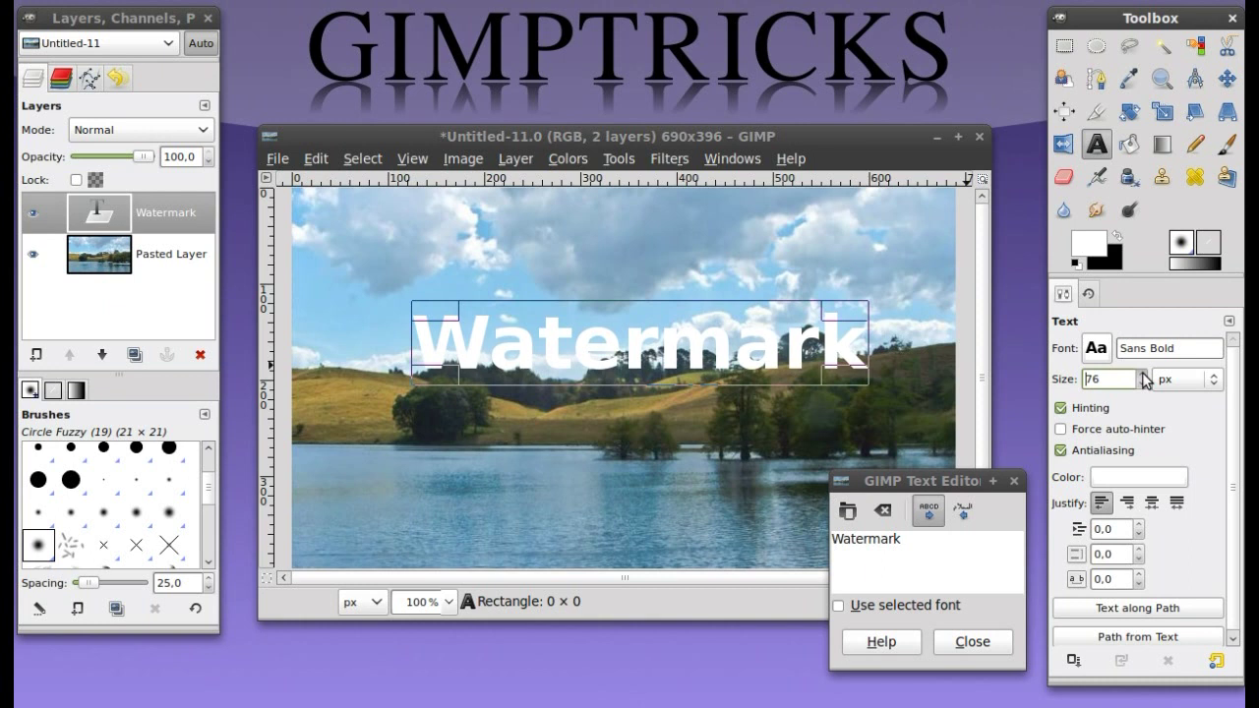
pyautogui.click(1143, 375)
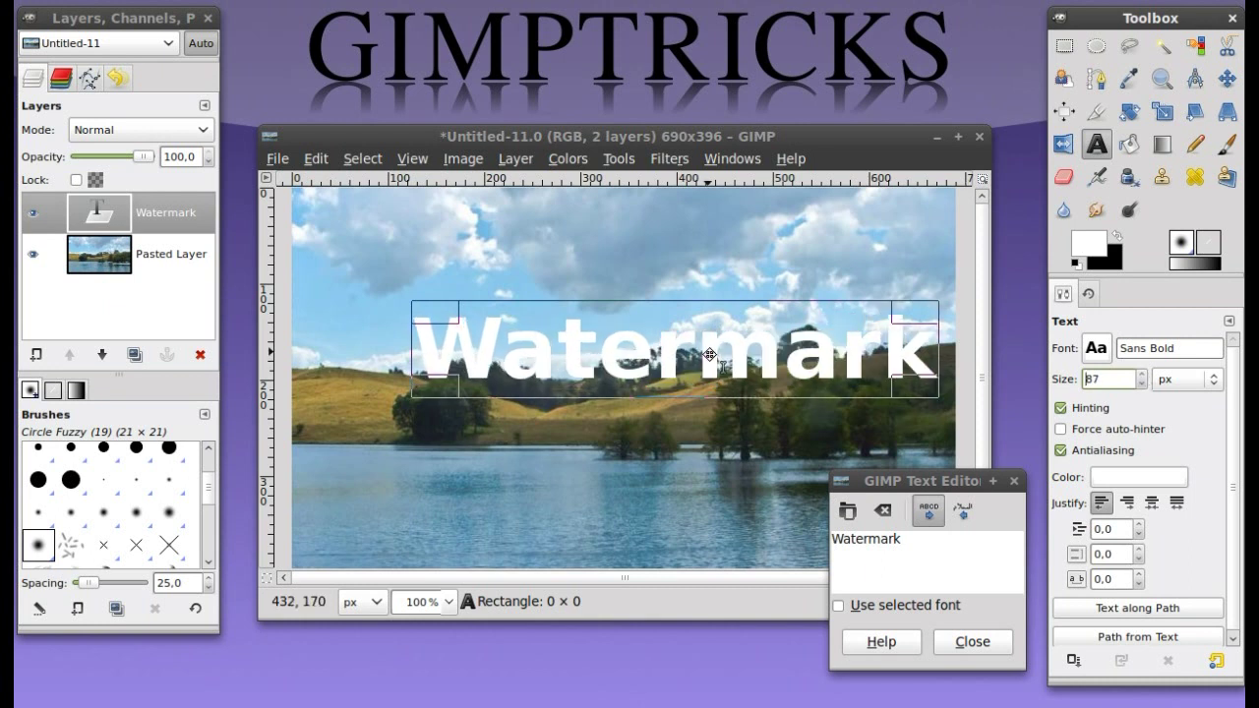
# Shift the Watermark text lower-left, widen its box to fit the whole word, and close the Text Editor
pyautogui.moveTo(724, 371); pyautogui.dragTo(665, 374)
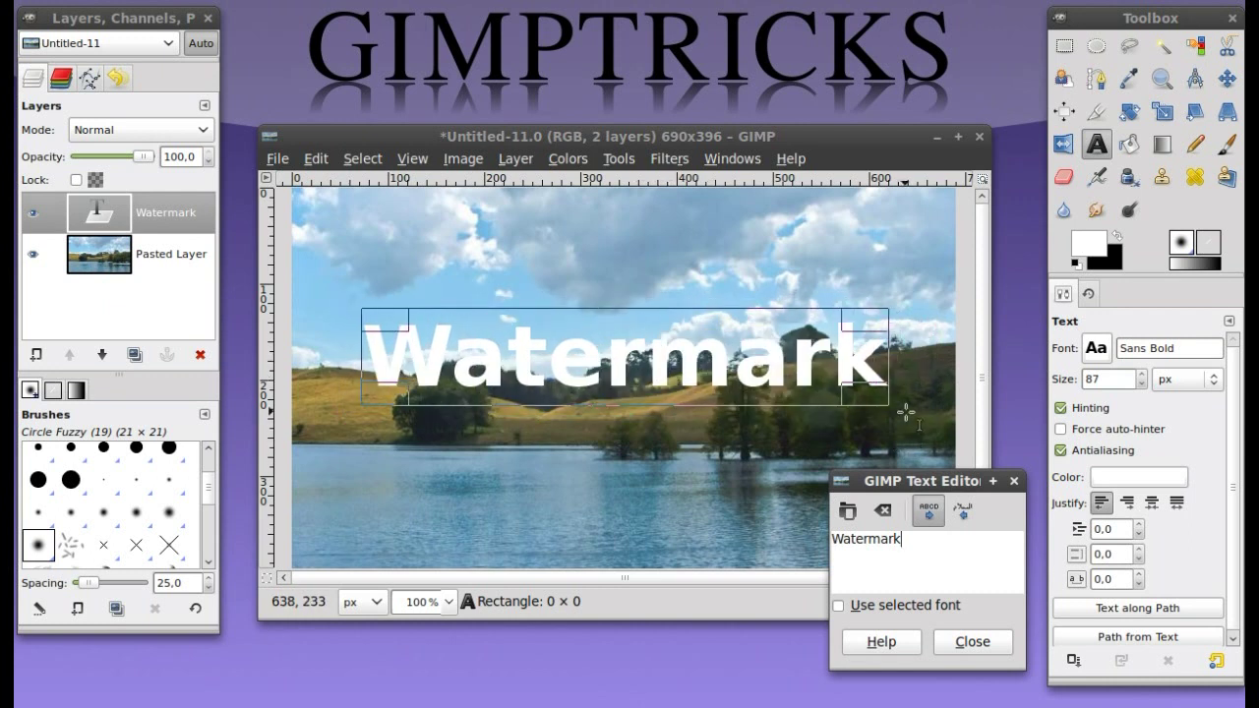
pyautogui.moveTo(871, 399); pyautogui.dragTo(783, 413)
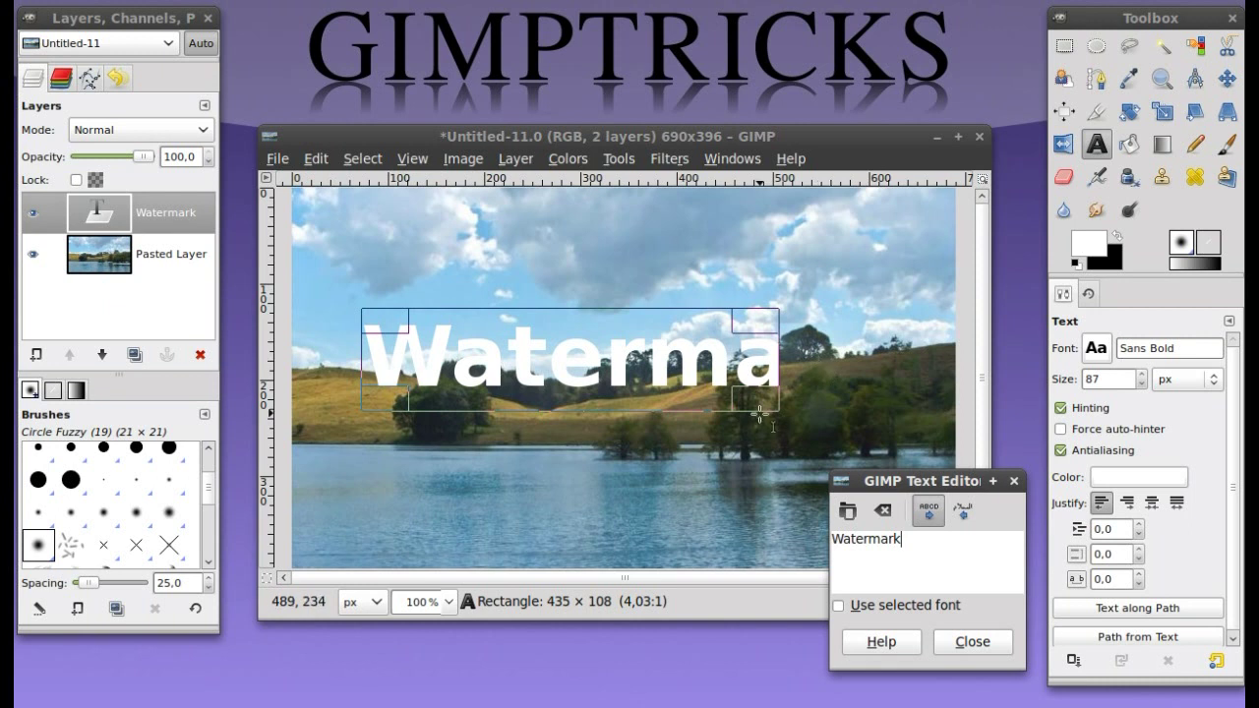
pyautogui.moveTo(771, 416); pyautogui.dragTo(893, 415)
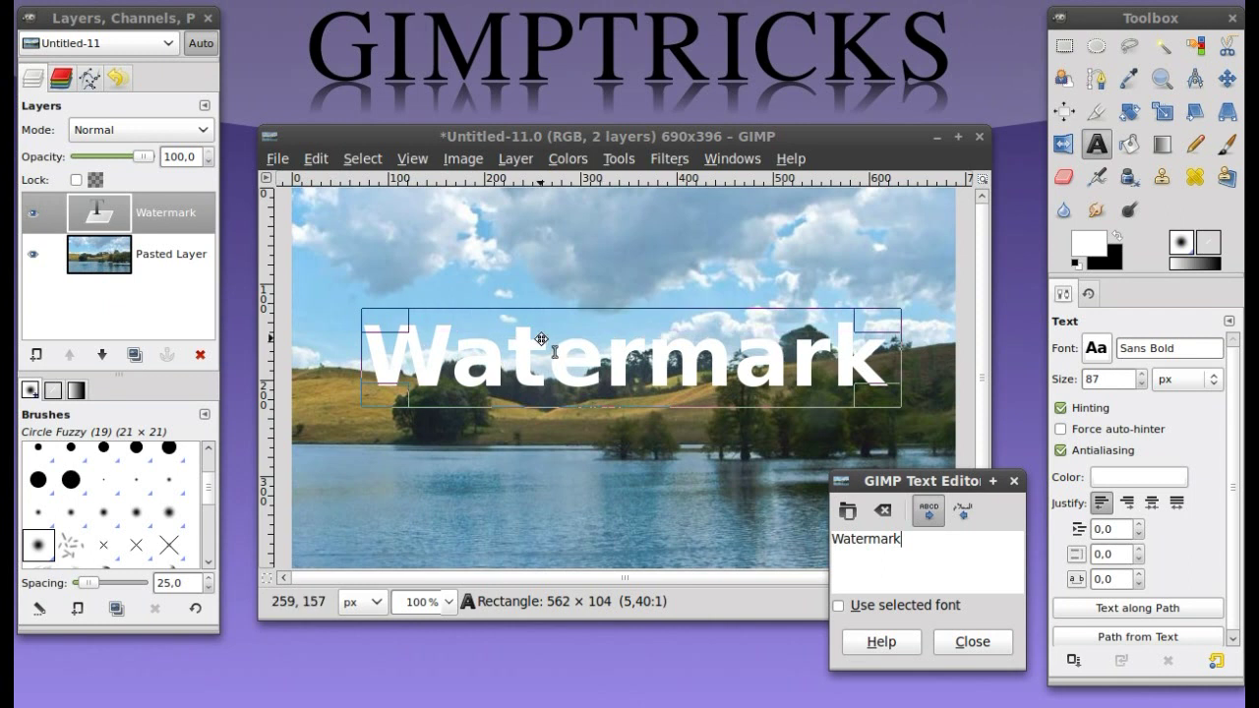
pyautogui.click(1015, 481)
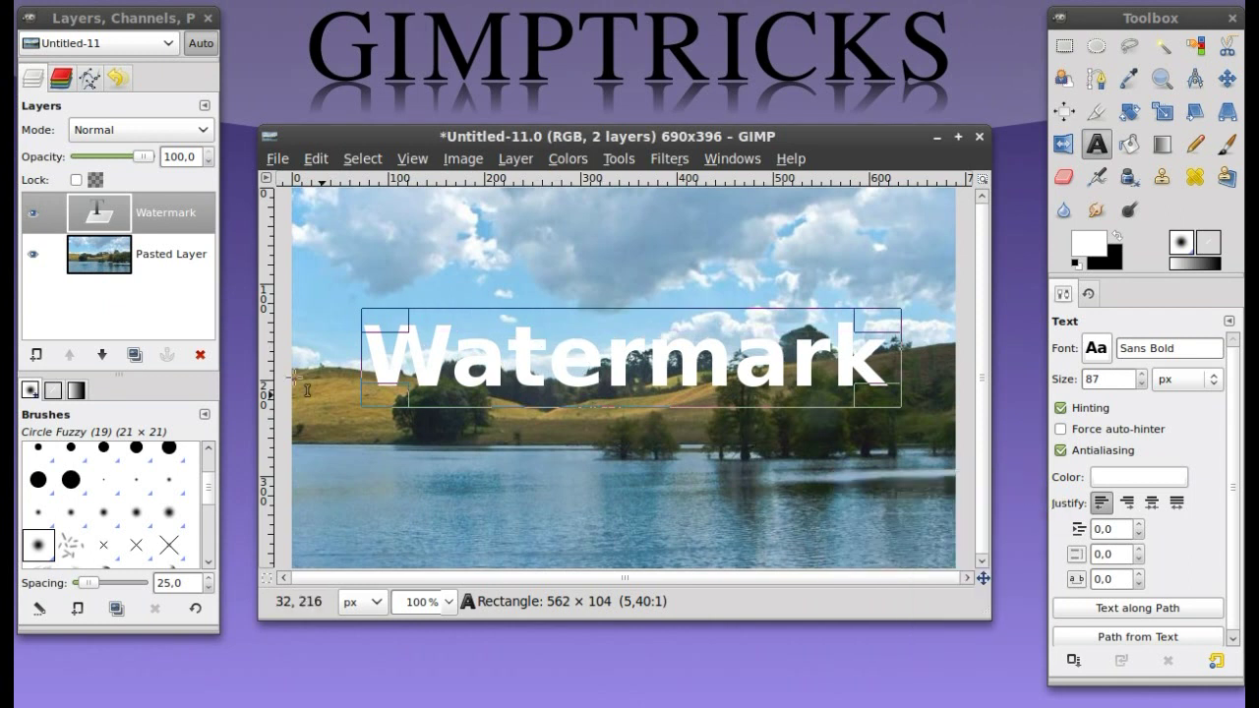
# Rotate the Watermark layer by about -22.96° so the word runs diagonally upward
pyautogui.click(86, 6)
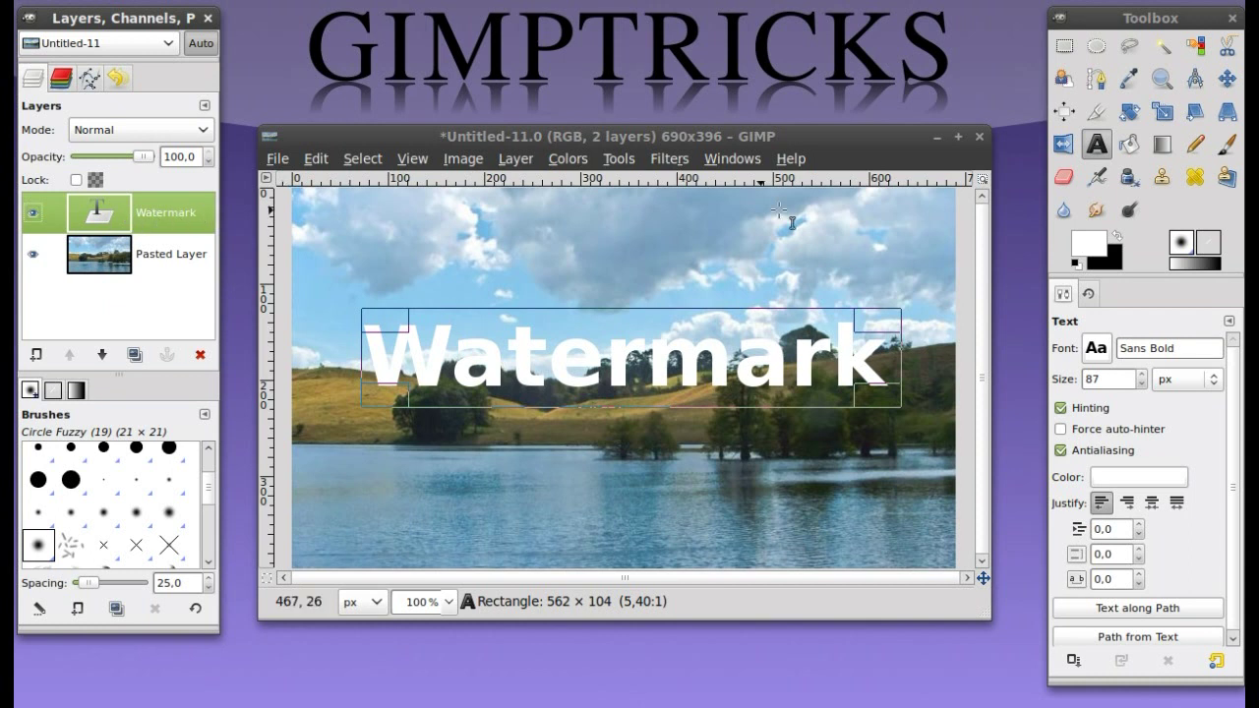
pyautogui.click(1129, 113)
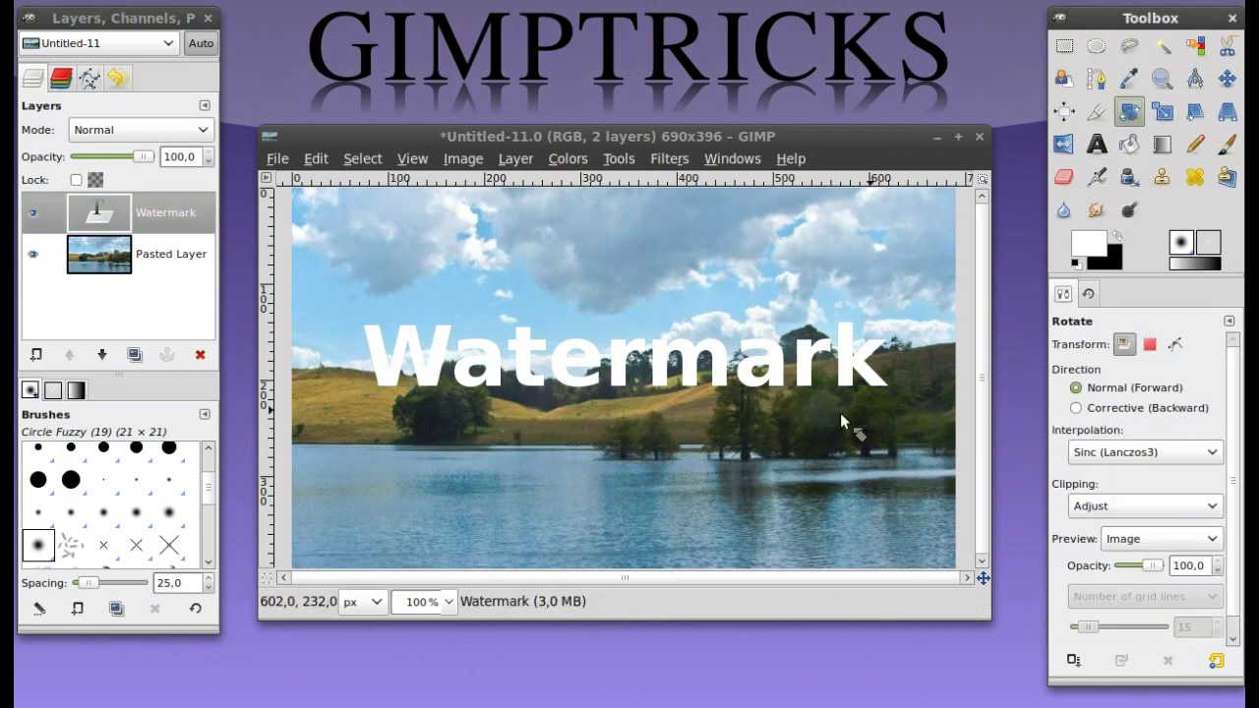
pyautogui.click(631, 359)
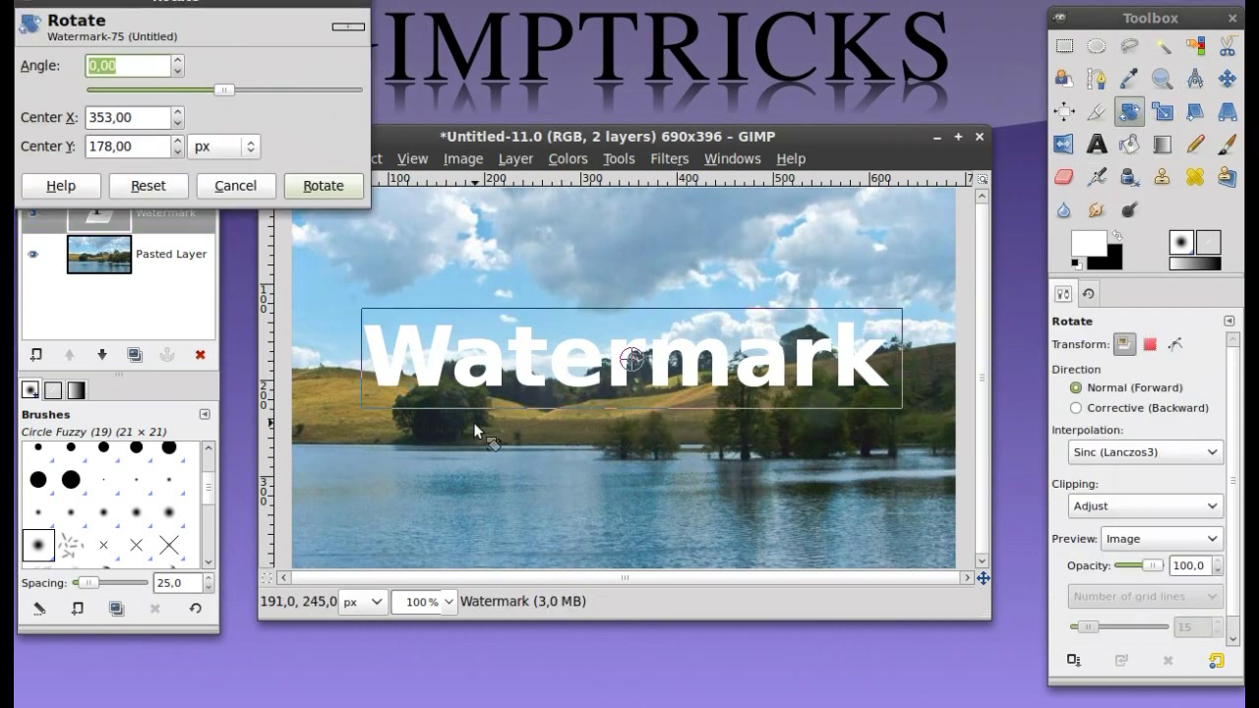
pyautogui.moveTo(241, 4); pyautogui.dragTo(283, 81)
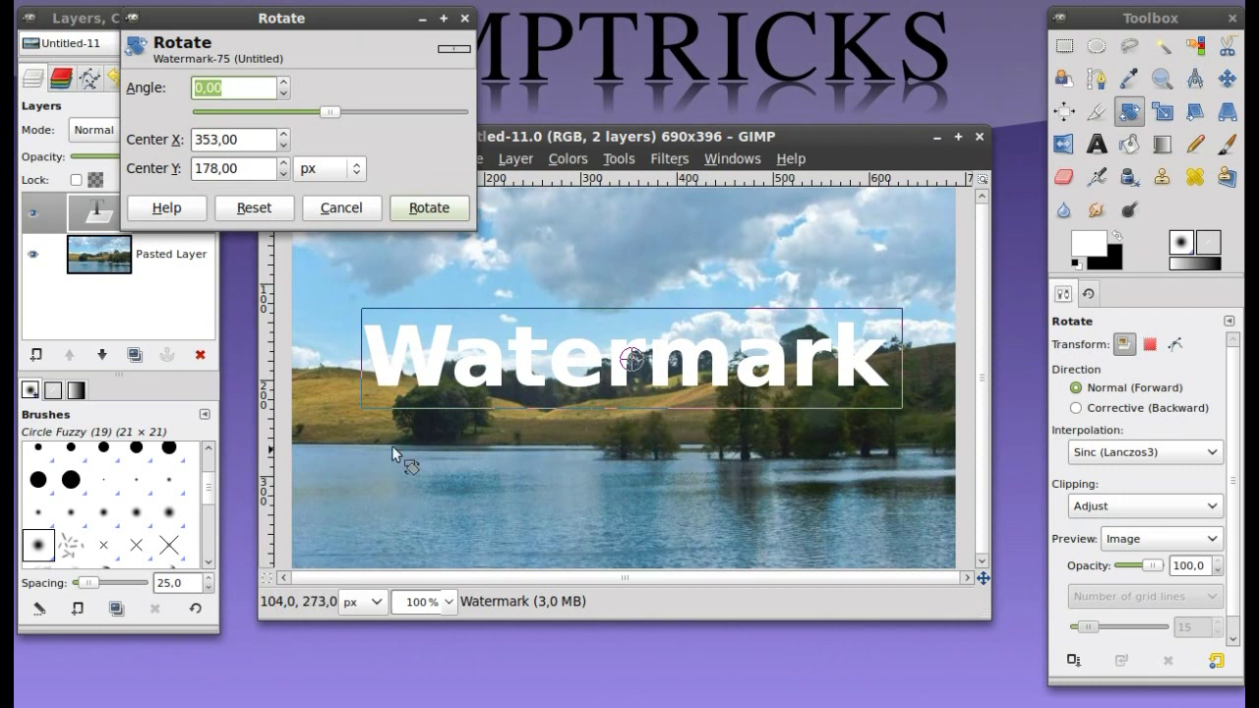
pyautogui.moveTo(413, 366); pyautogui.dragTo(425, 454)
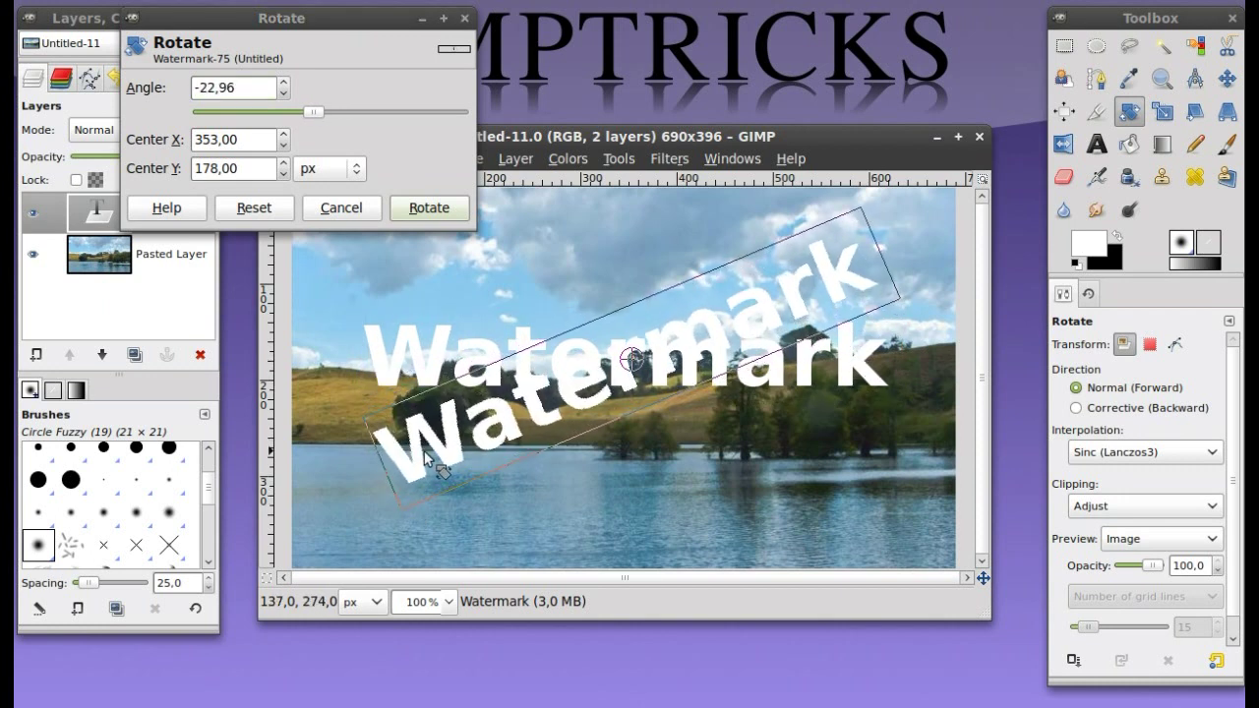
pyautogui.click(428, 208)
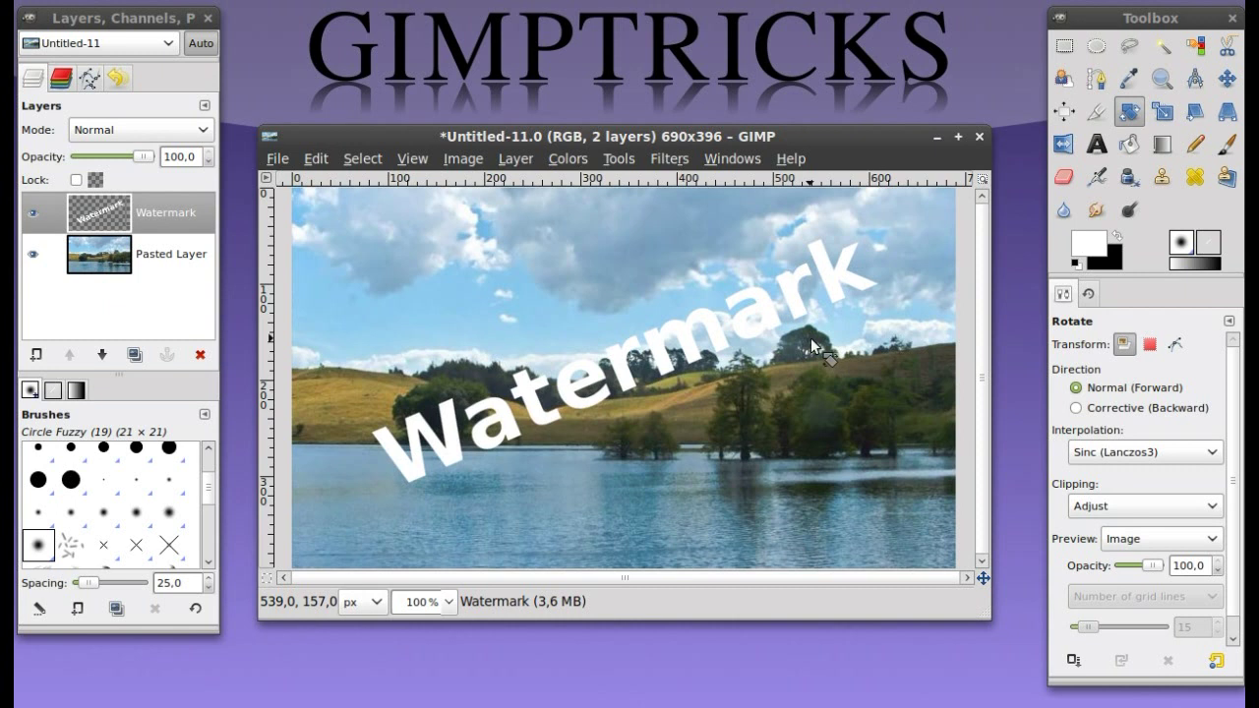
# Fade the Watermark layer to about 24.6% opacity and merge it down into the photo
pyautogui.click(175, 223)
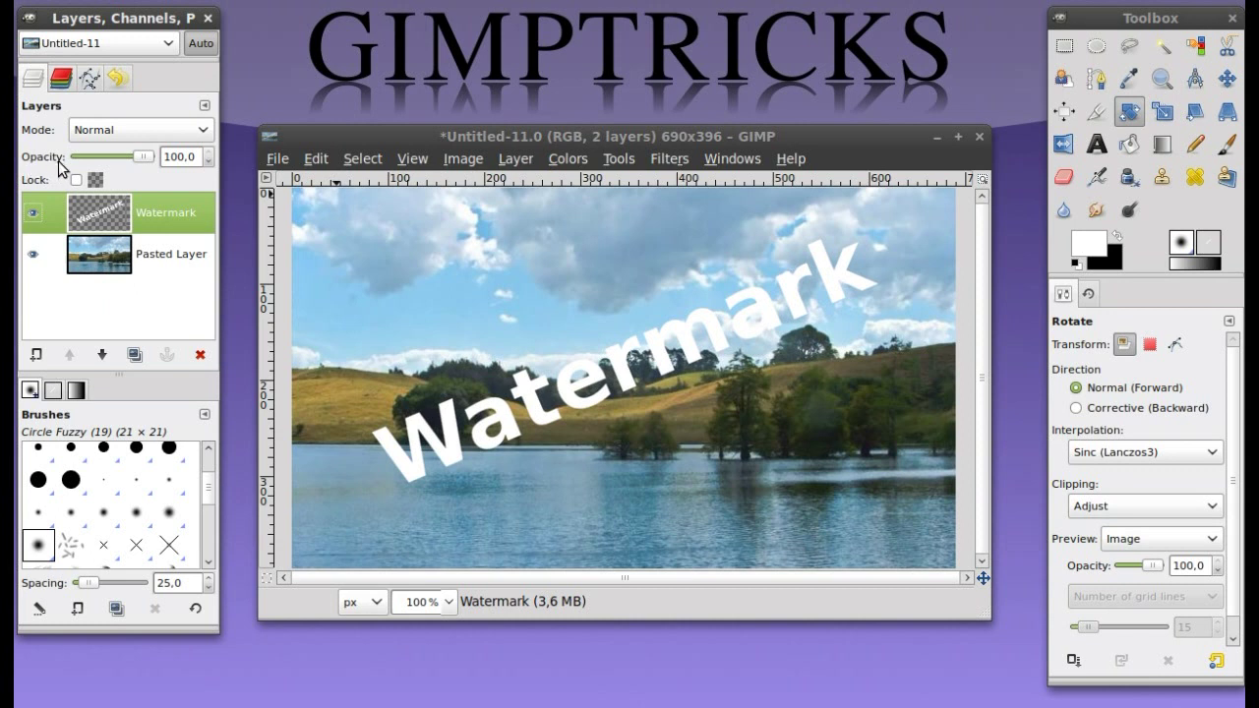
pyautogui.moveTo(139, 158); pyautogui.dragTo(92, 159)
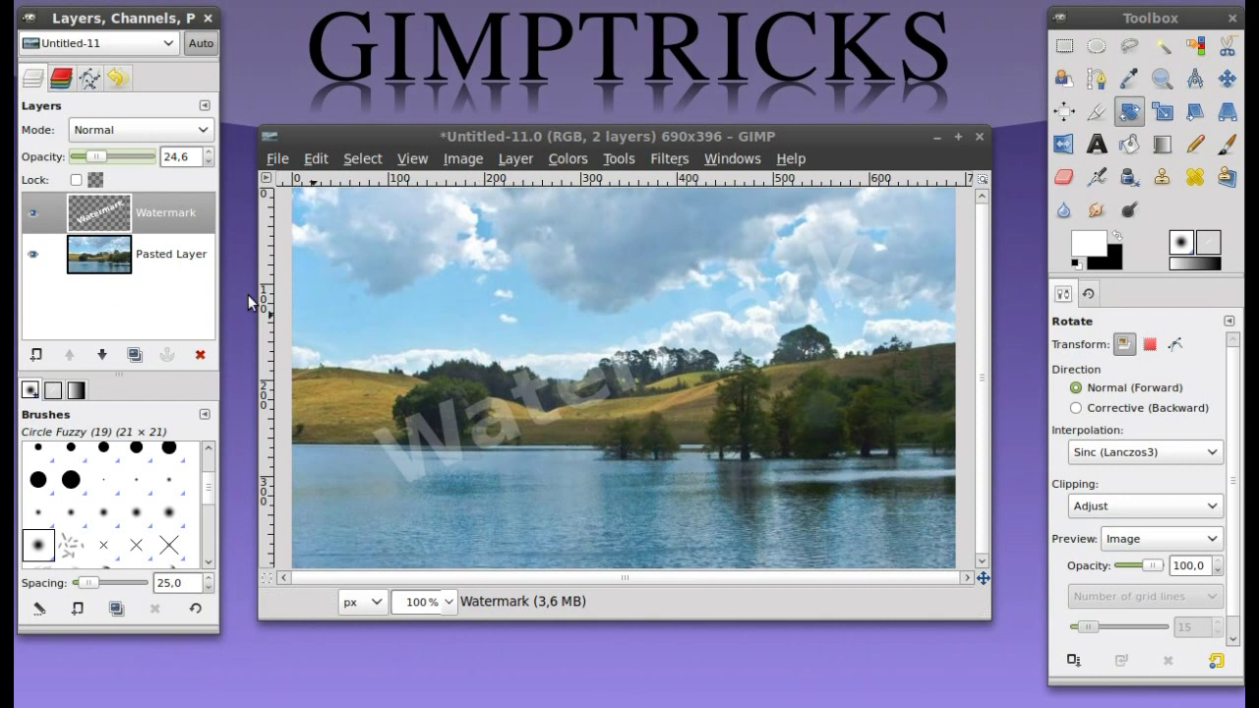
pyautogui.click(63, 224)
pyautogui.rightClick(106, 211)
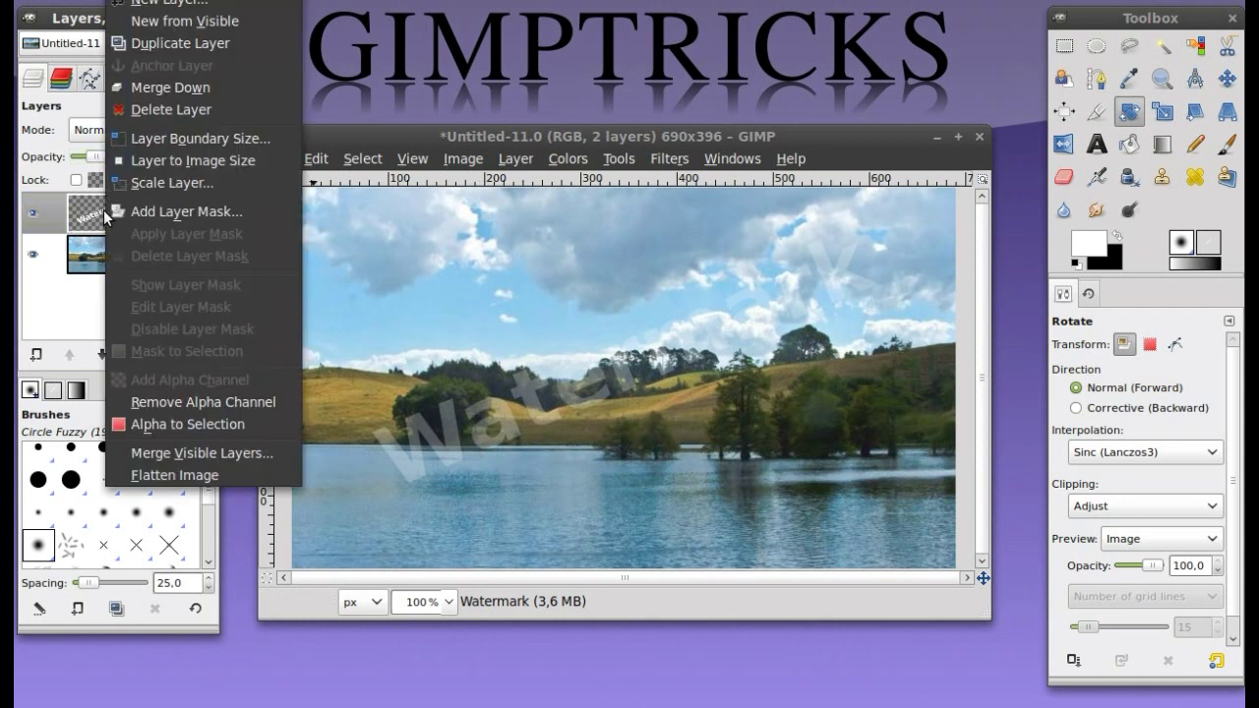
pyautogui.click(193, 104)
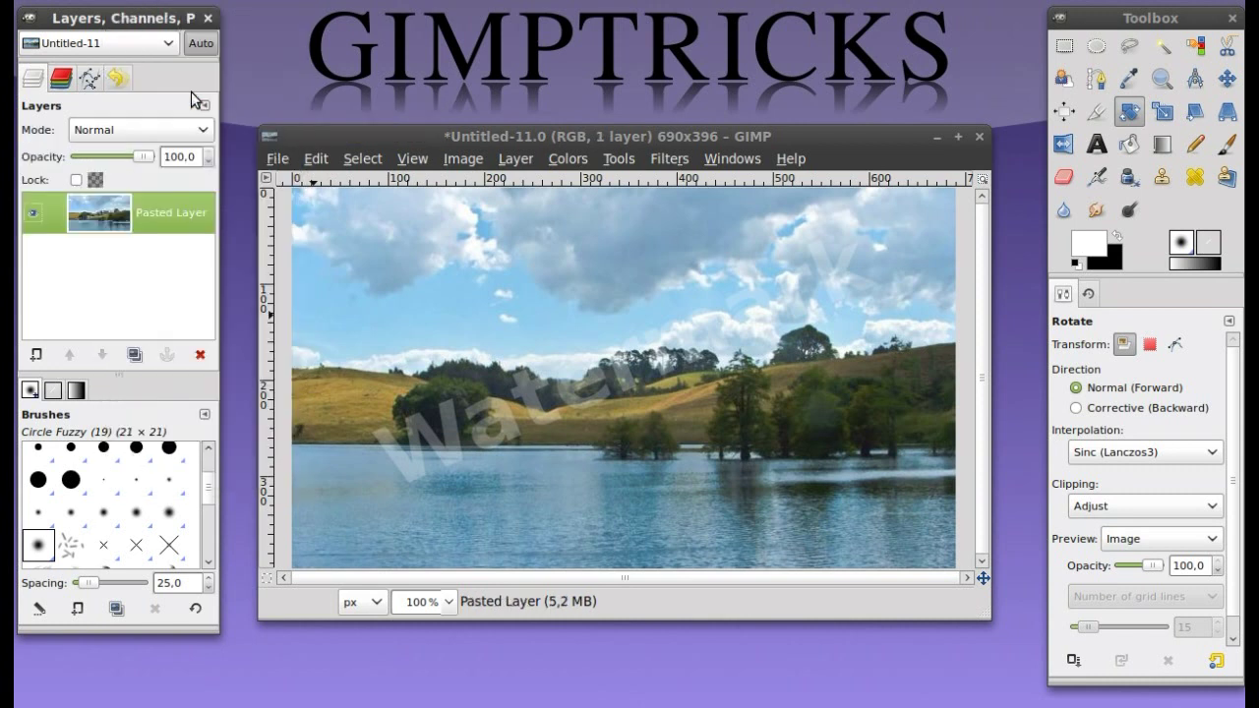
# Save the image as watermark.jpg in the Afbeeldingen folder
pyautogui.click(276, 159)
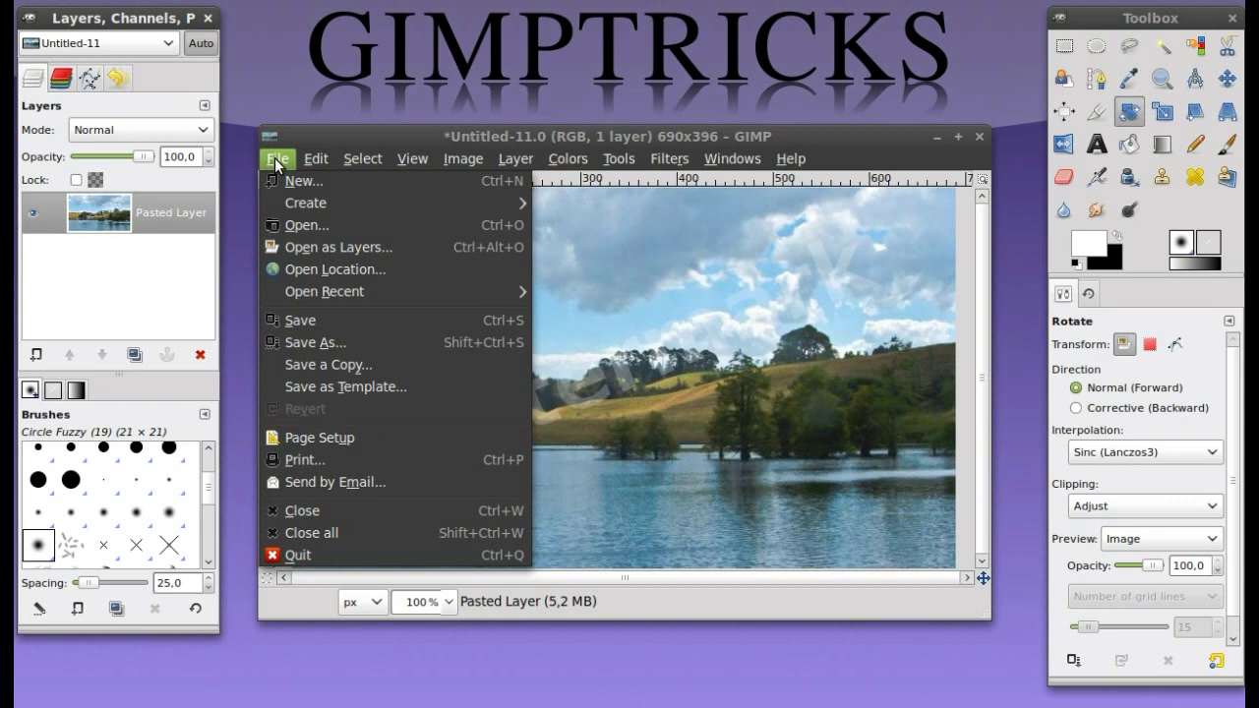
pyautogui.click(352, 342)
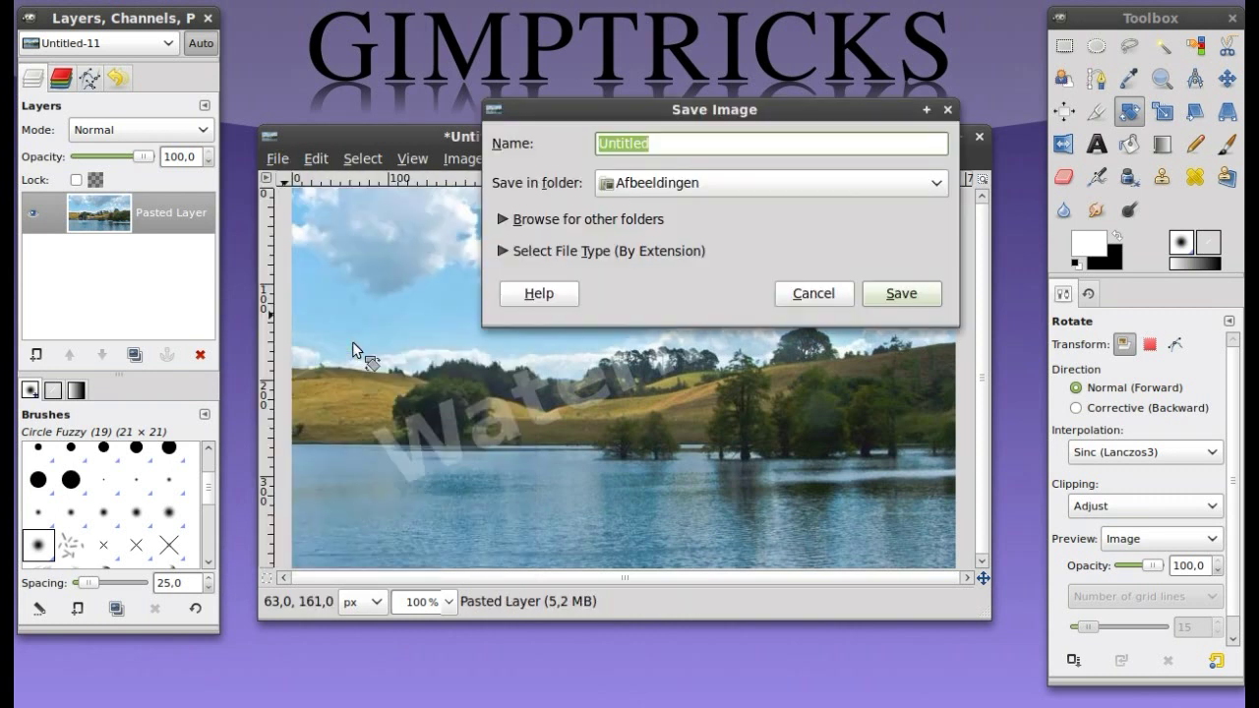
pyautogui.write('water')
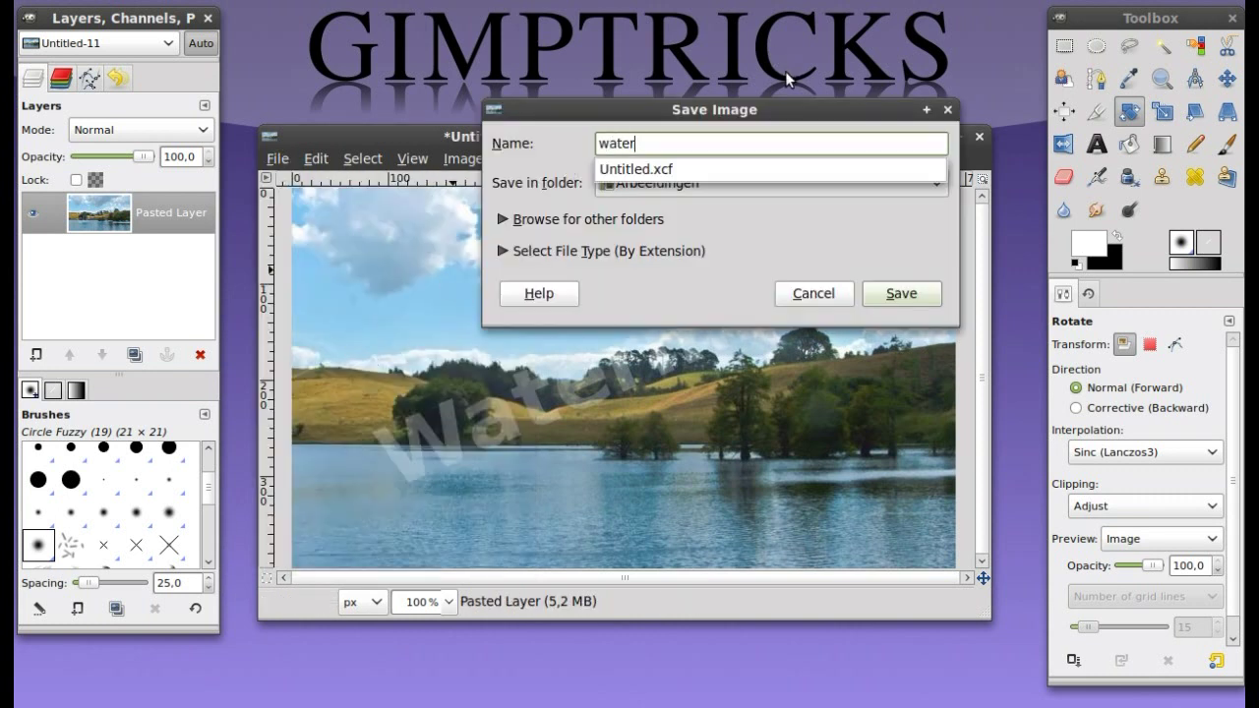
pyautogui.write('mark.jpg')
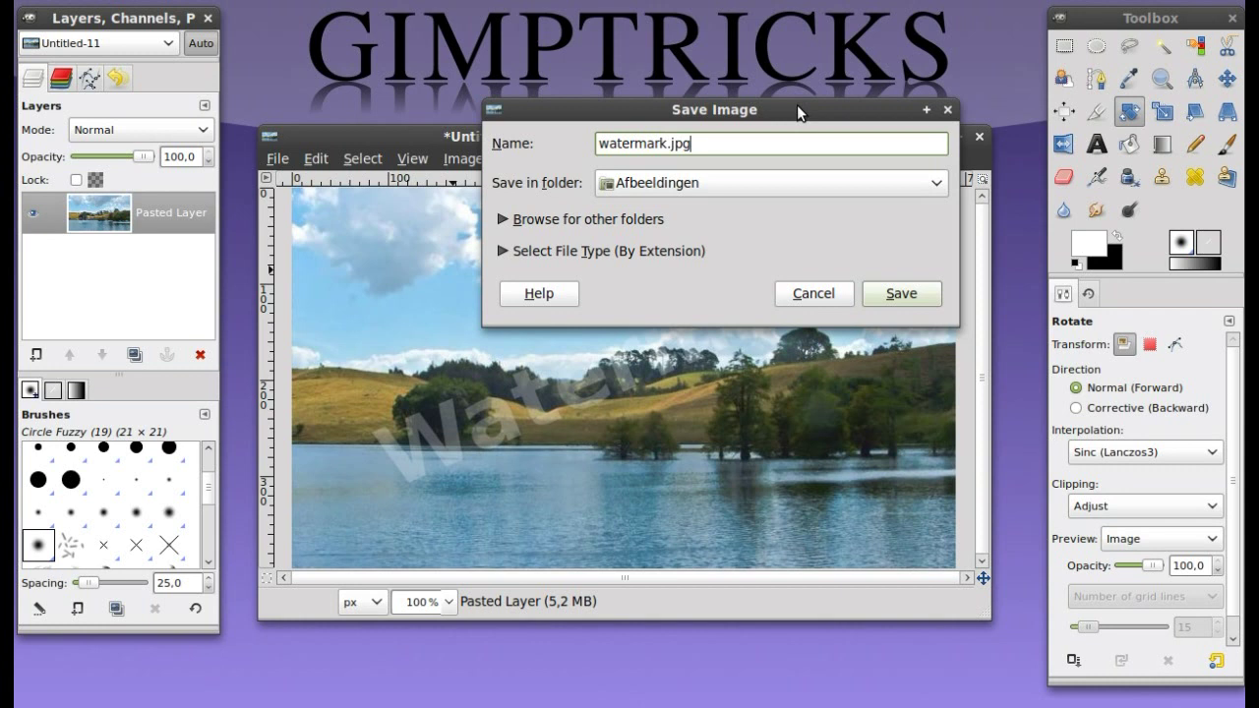
pyautogui.click(915, 294)
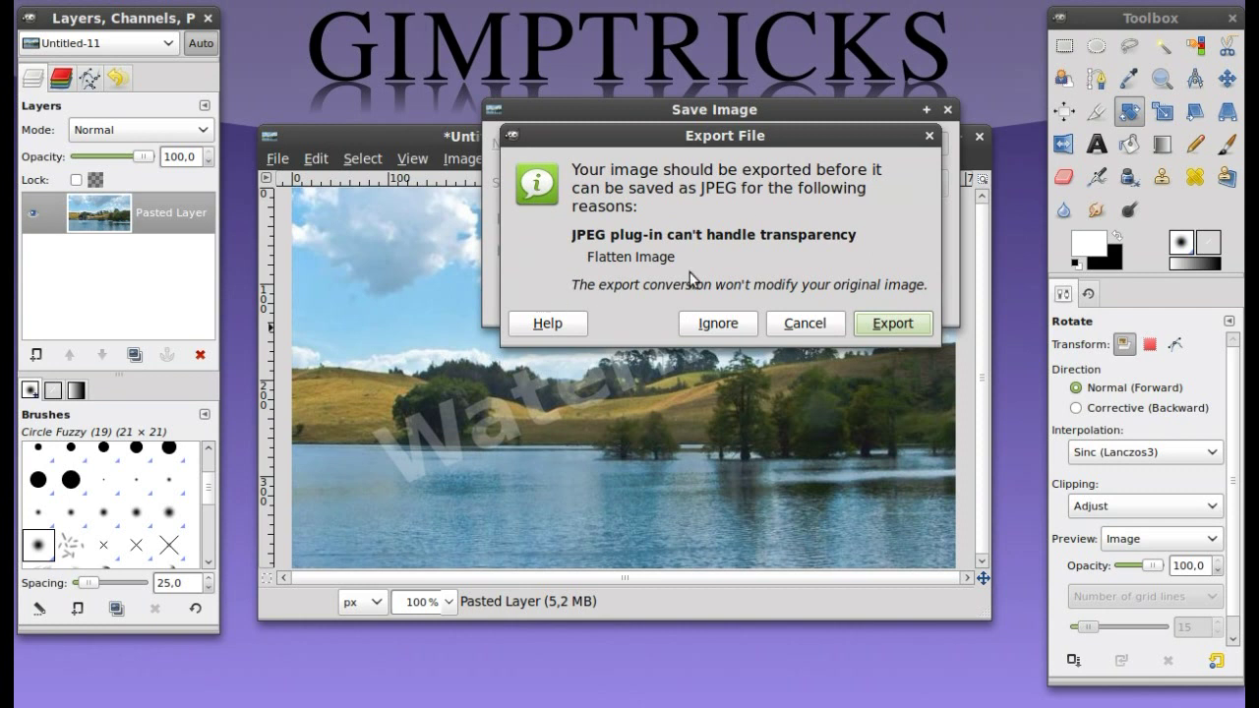
# Flatten for JPEG export with an in-image preview, compare quality 0, then set quality 86 (about 46.5 kB)
pyautogui.click(877, 329)
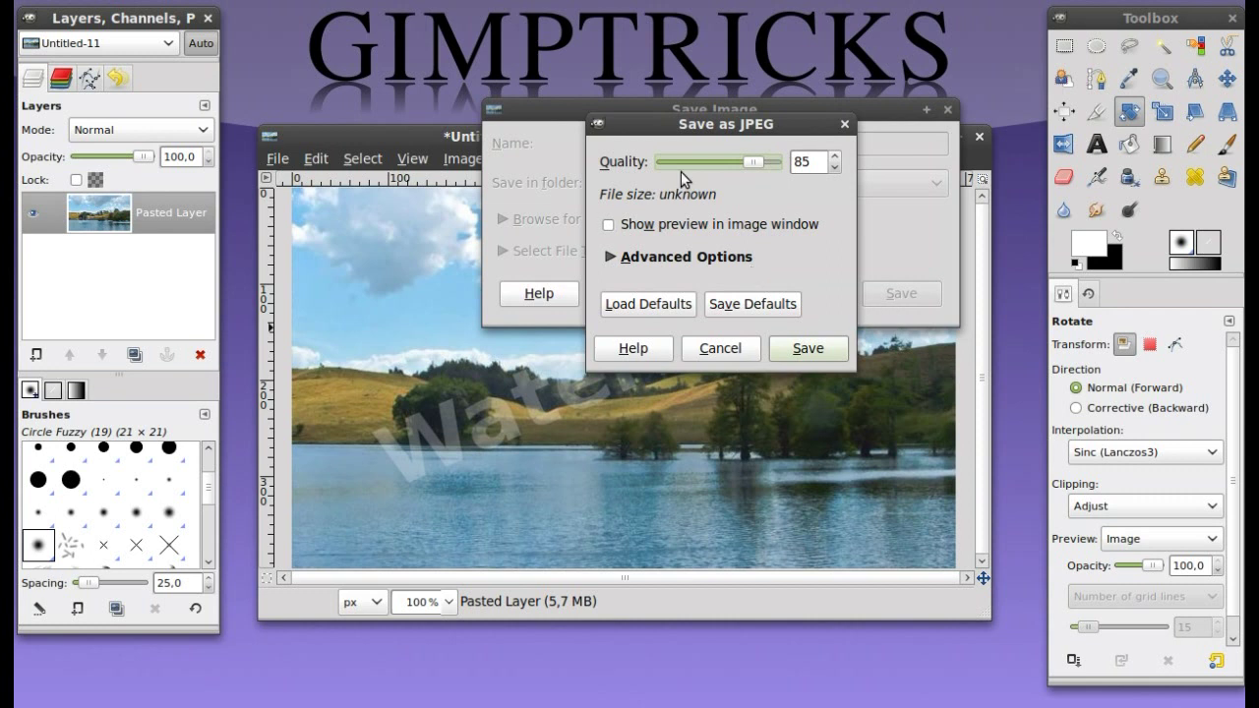
pyautogui.moveTo(712, 127); pyautogui.dragTo(657, 36)
pyautogui.click(548, 131)
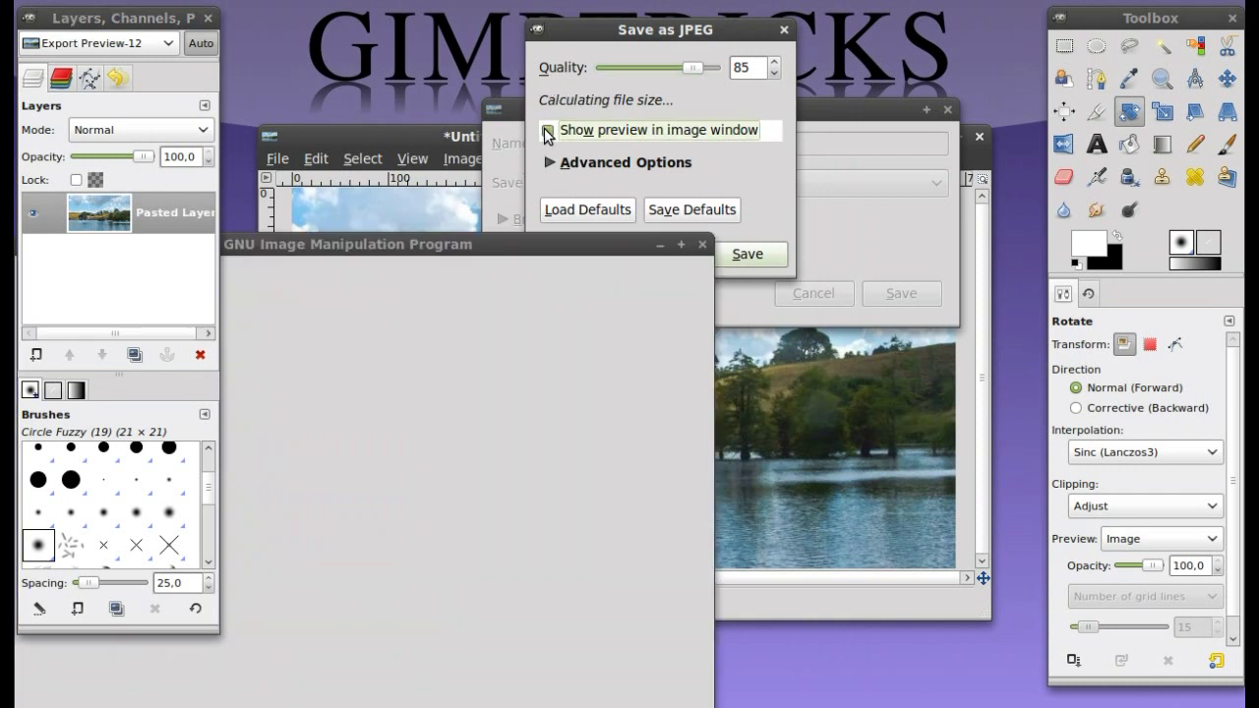
pyautogui.moveTo(562, 265); pyautogui.dragTo(811, 185)
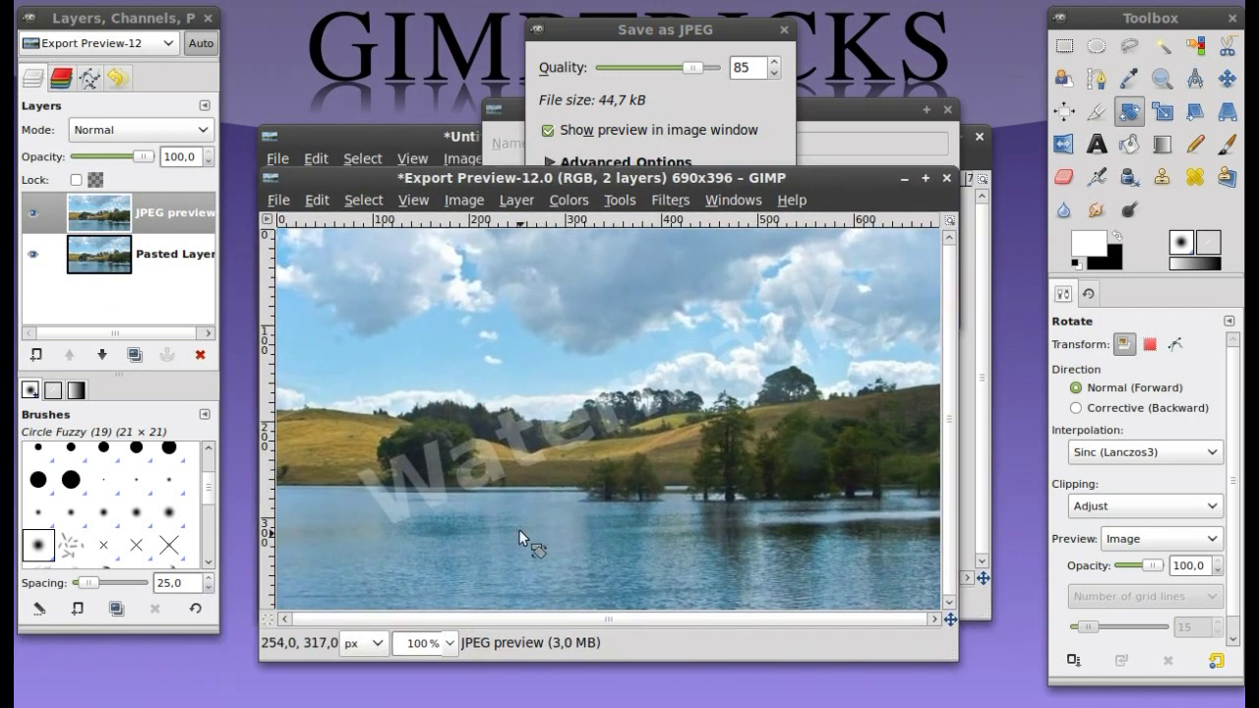
pyautogui.click(630, 36)
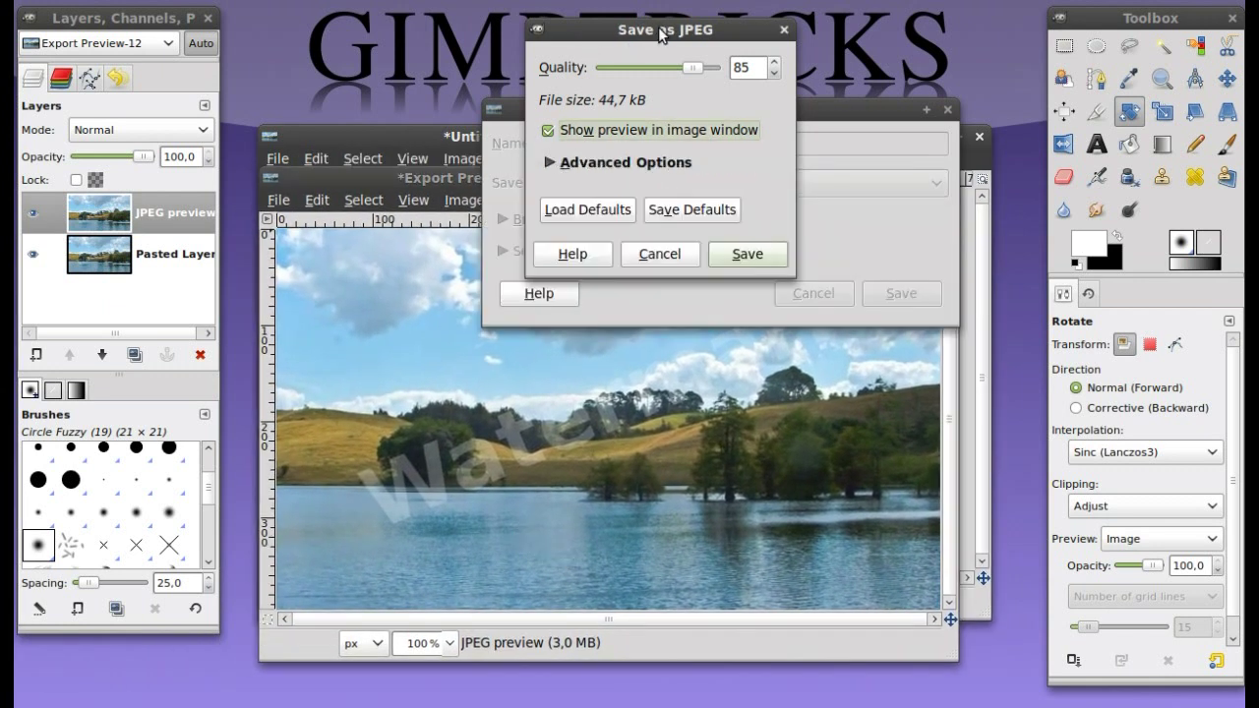
pyautogui.moveTo(700, 77); pyautogui.dragTo(578, 82)
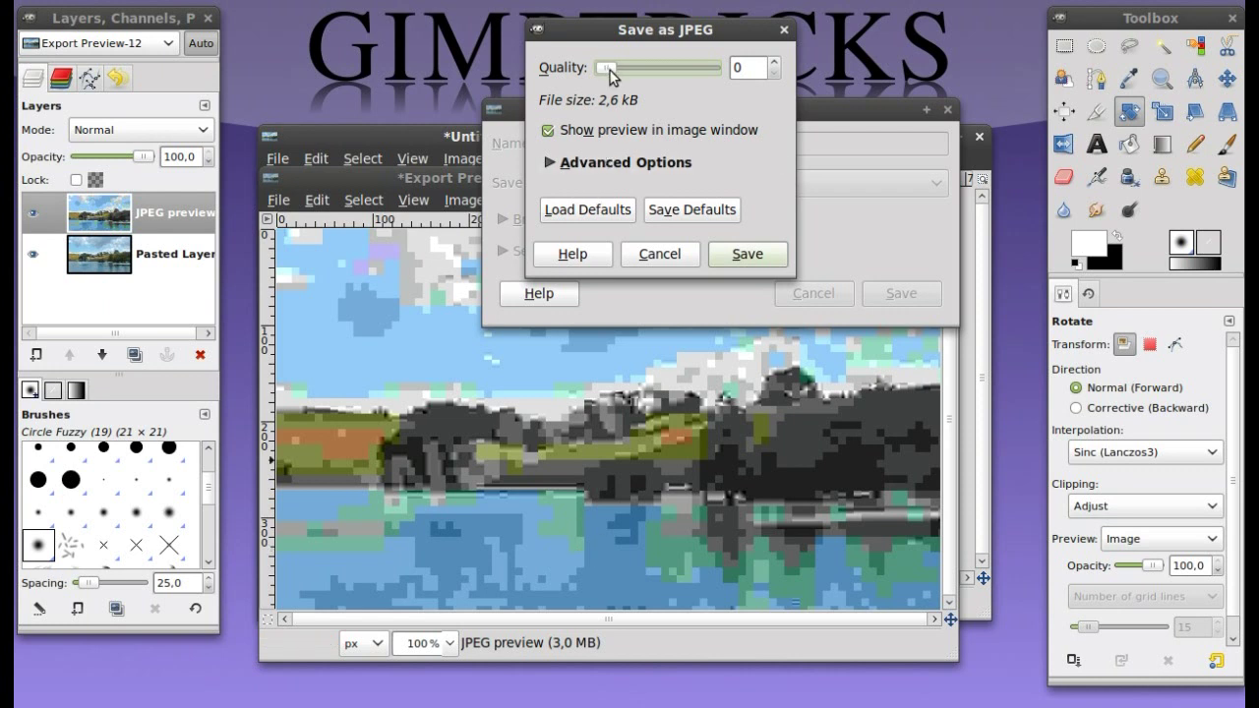
pyautogui.moveTo(608, 69); pyautogui.dragTo(701, 75)
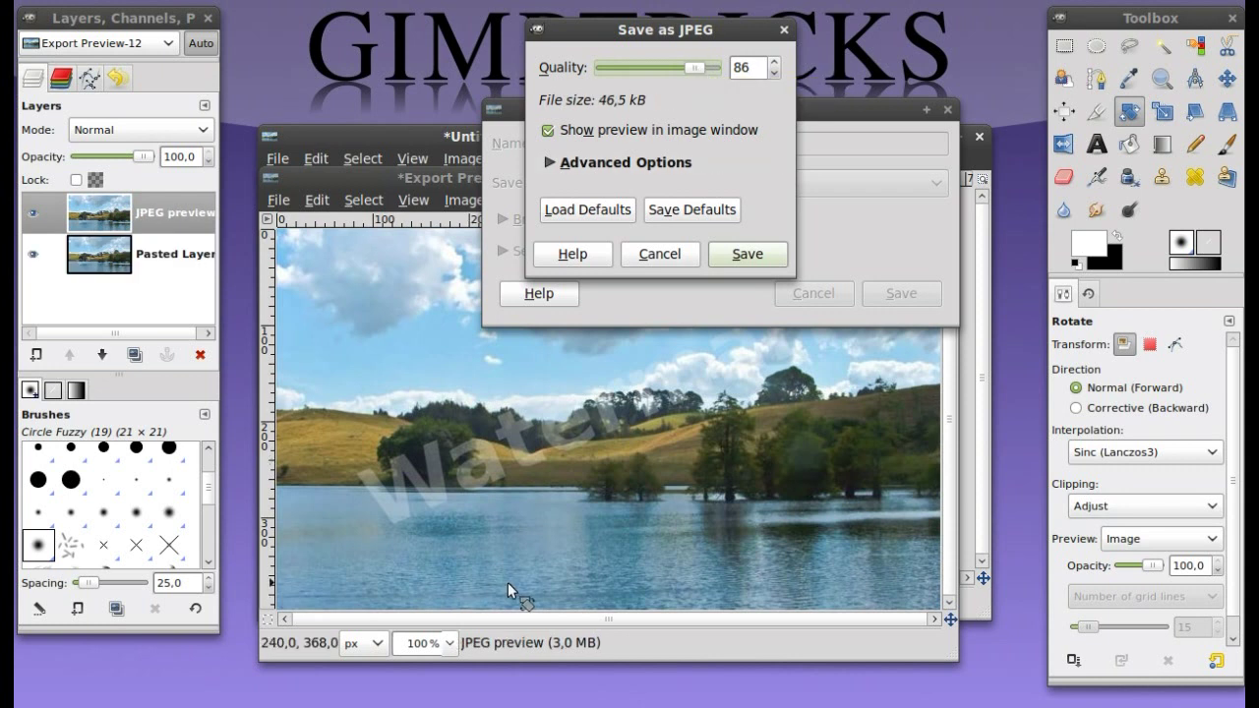
# Cancel both the Save as JPEG options and the Save Image dialog, leaving the photo unsaved
pyautogui.click(653, 261)
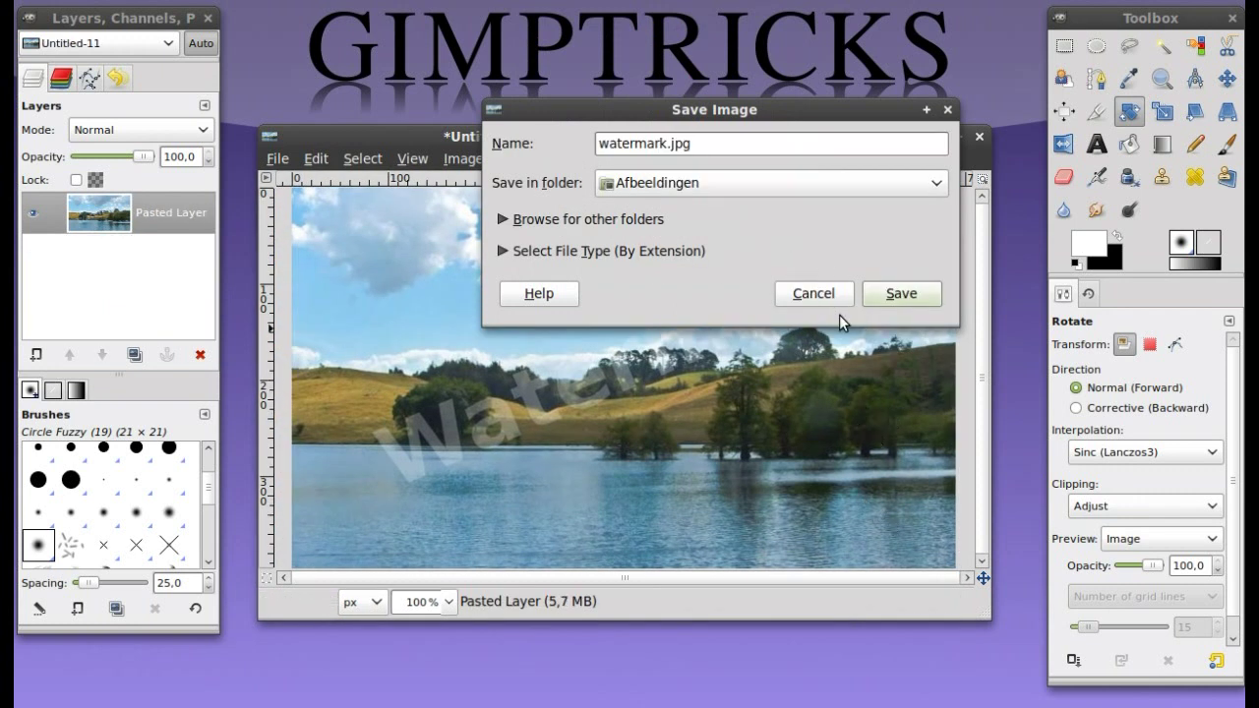
pyautogui.click(817, 299)
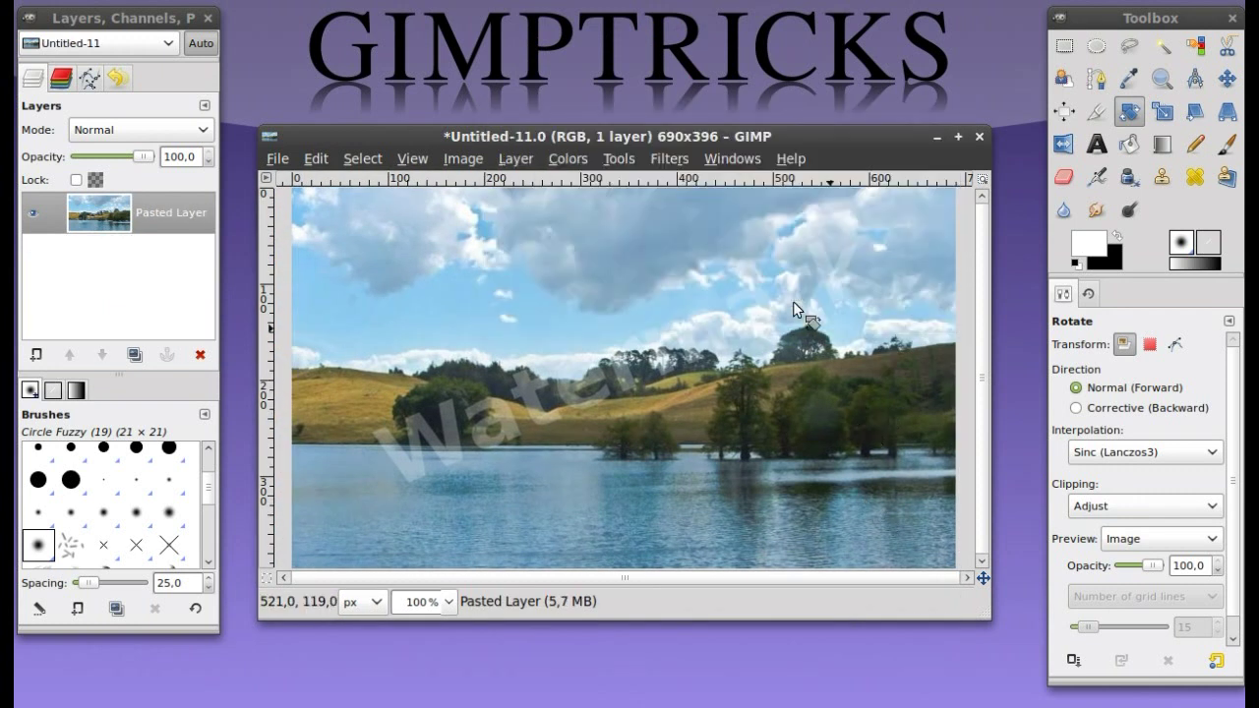